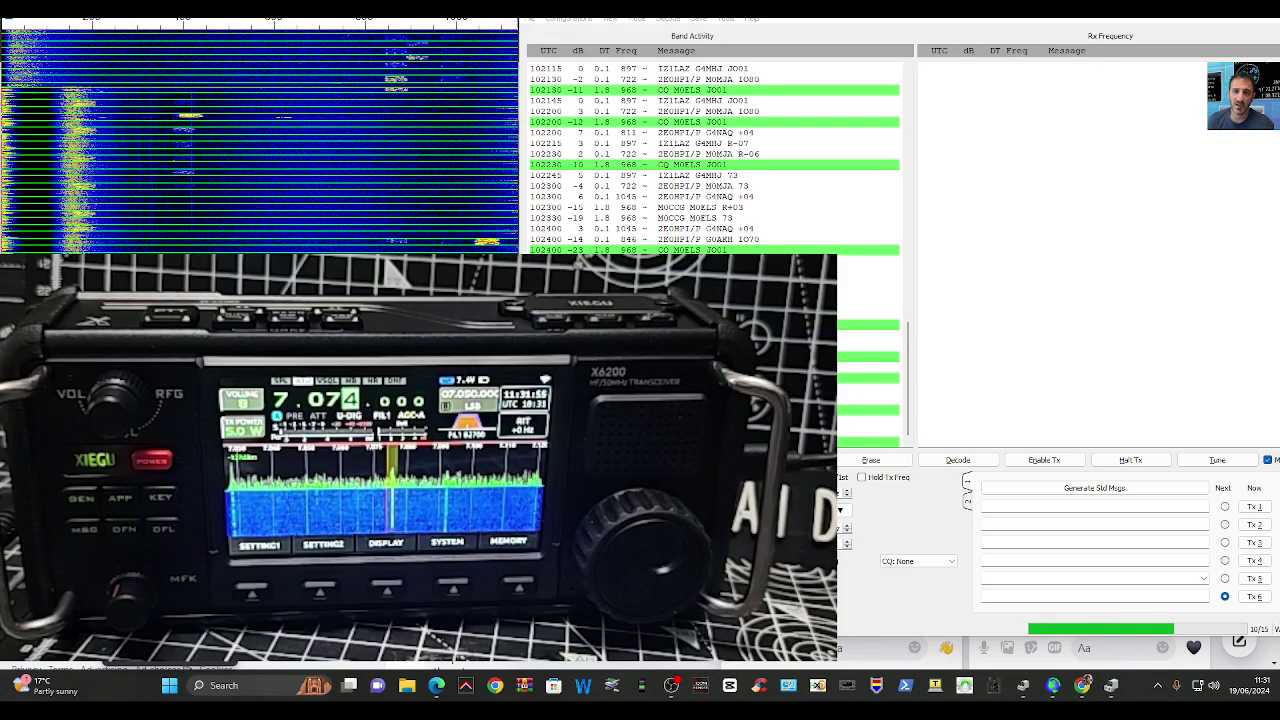
Review the port settings of the USB-Enhanced-SERIAL-B CH342 port in Device Manager, including its baud rate, accept them and close it.
key("super+x")
key("m")
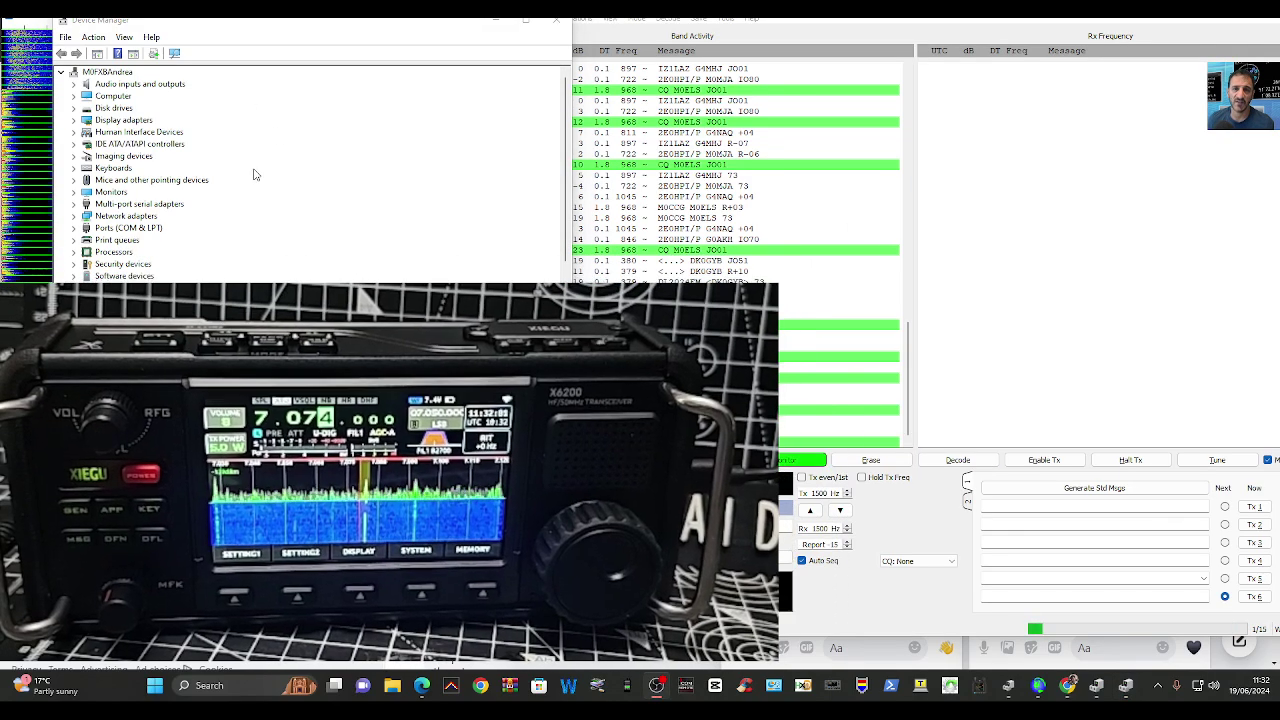
double_click(115, 230)
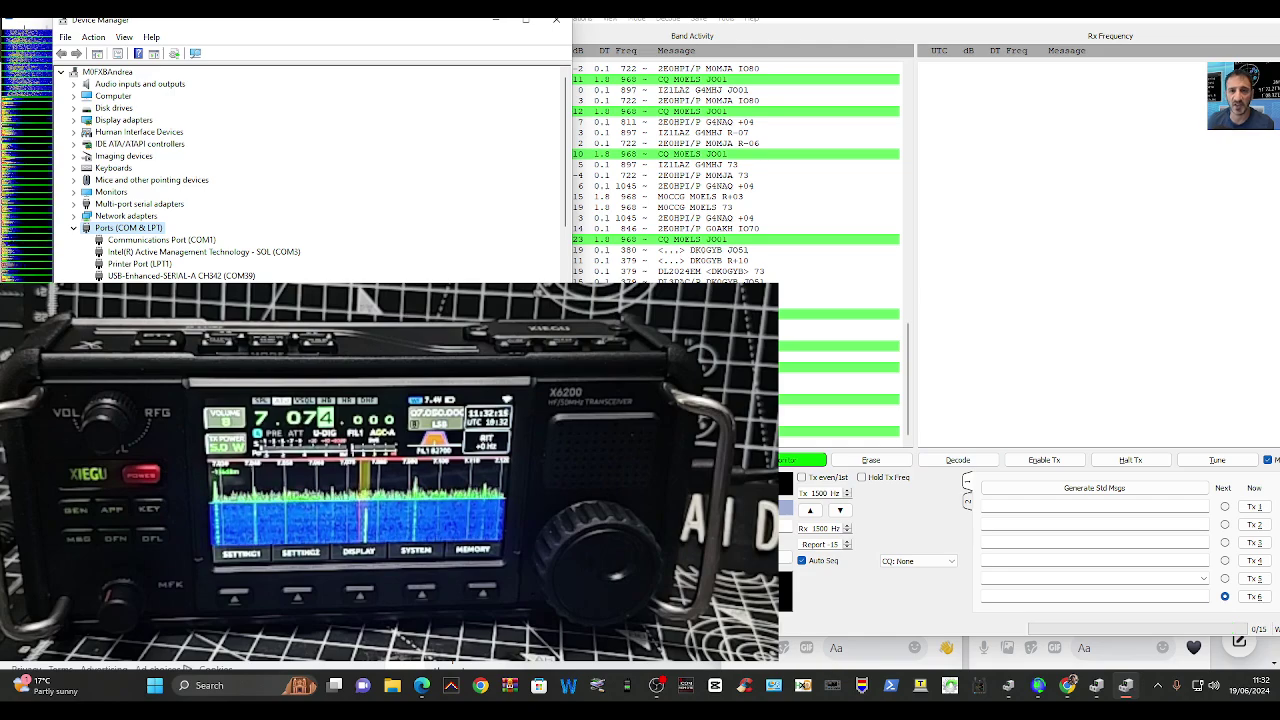
left_click(150, 288)
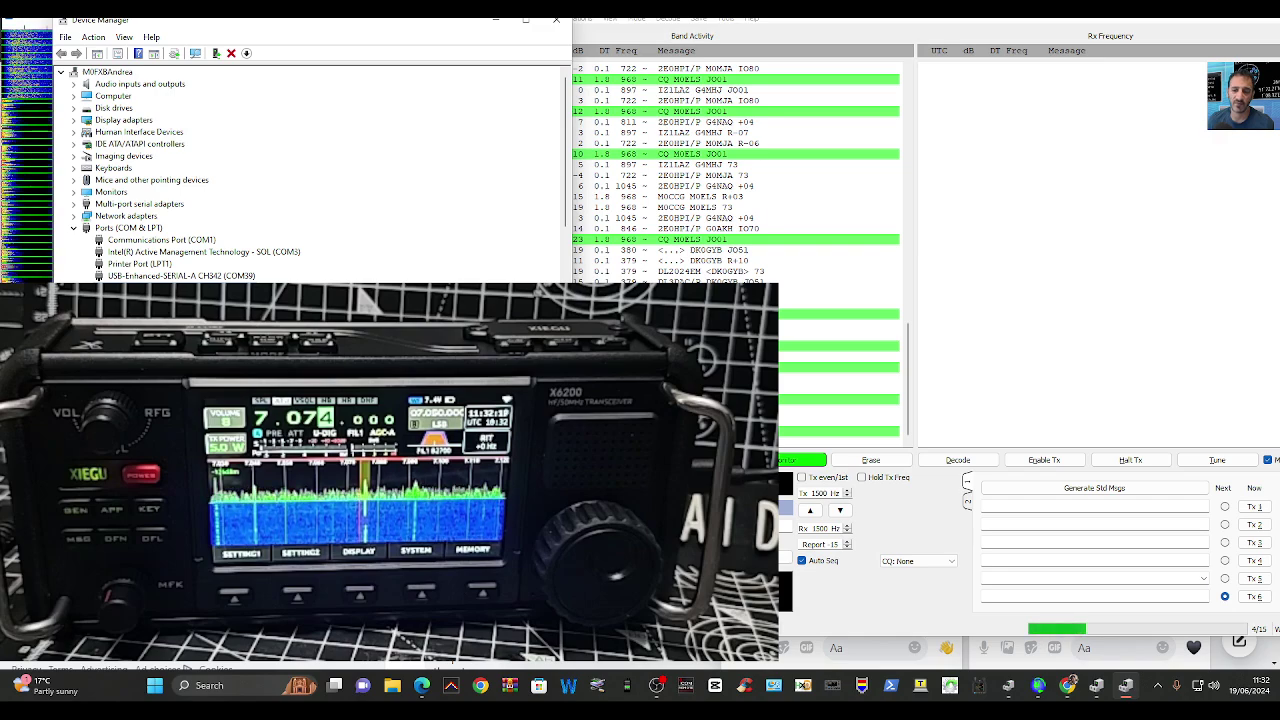
double_click(150, 288)
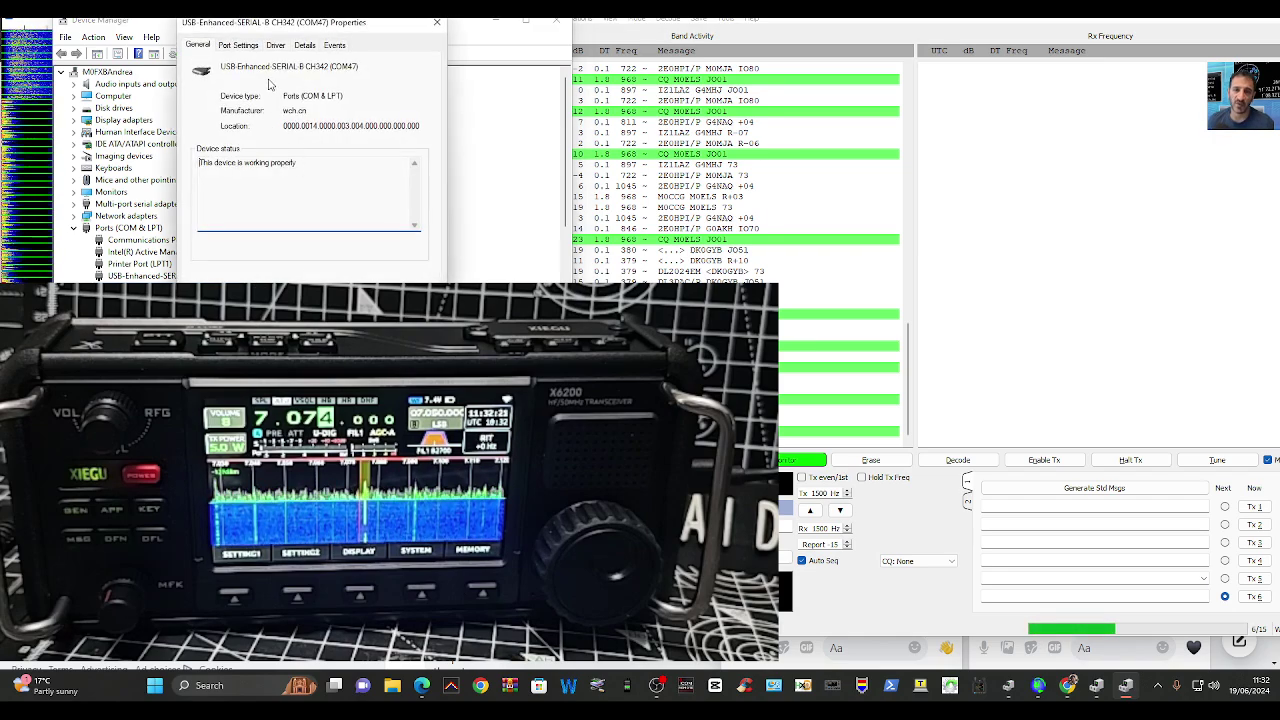
left_click(240, 46)
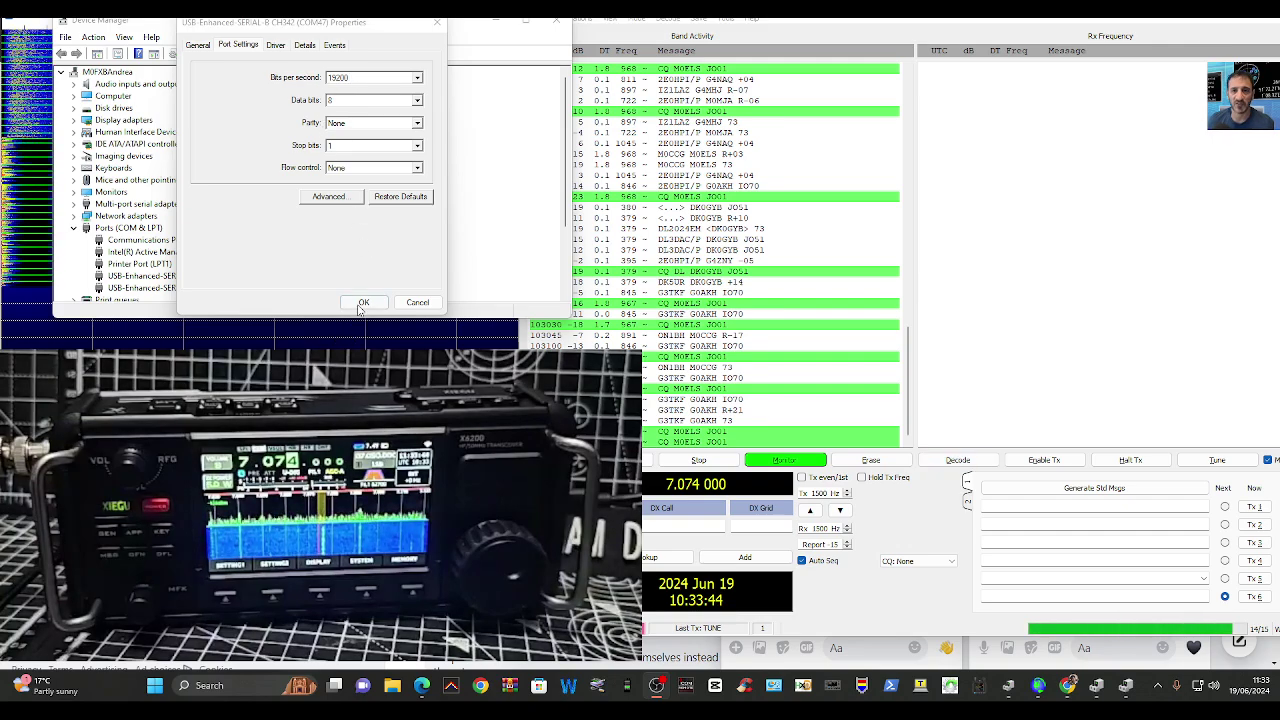
left_click(362, 303)
left_click(561, 22)
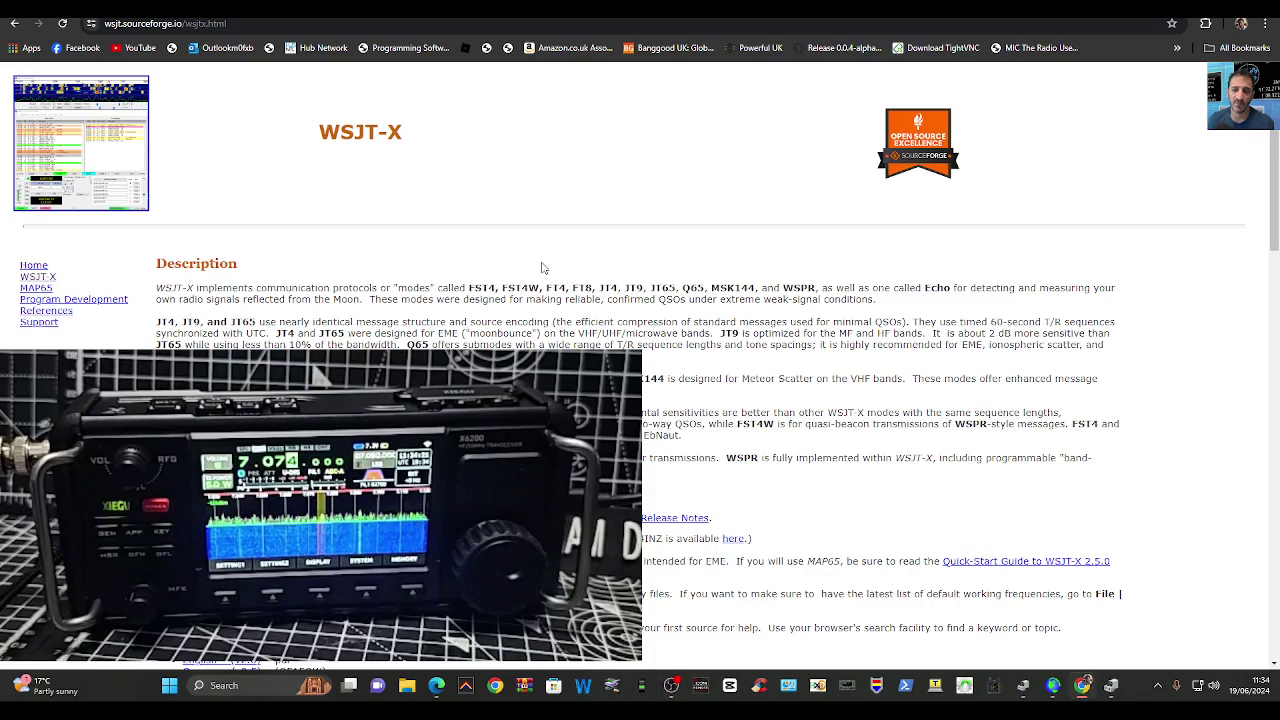
Look through the WSJT-X web page for the Windows installation packages.
scroll(543, 268, "down", 8)
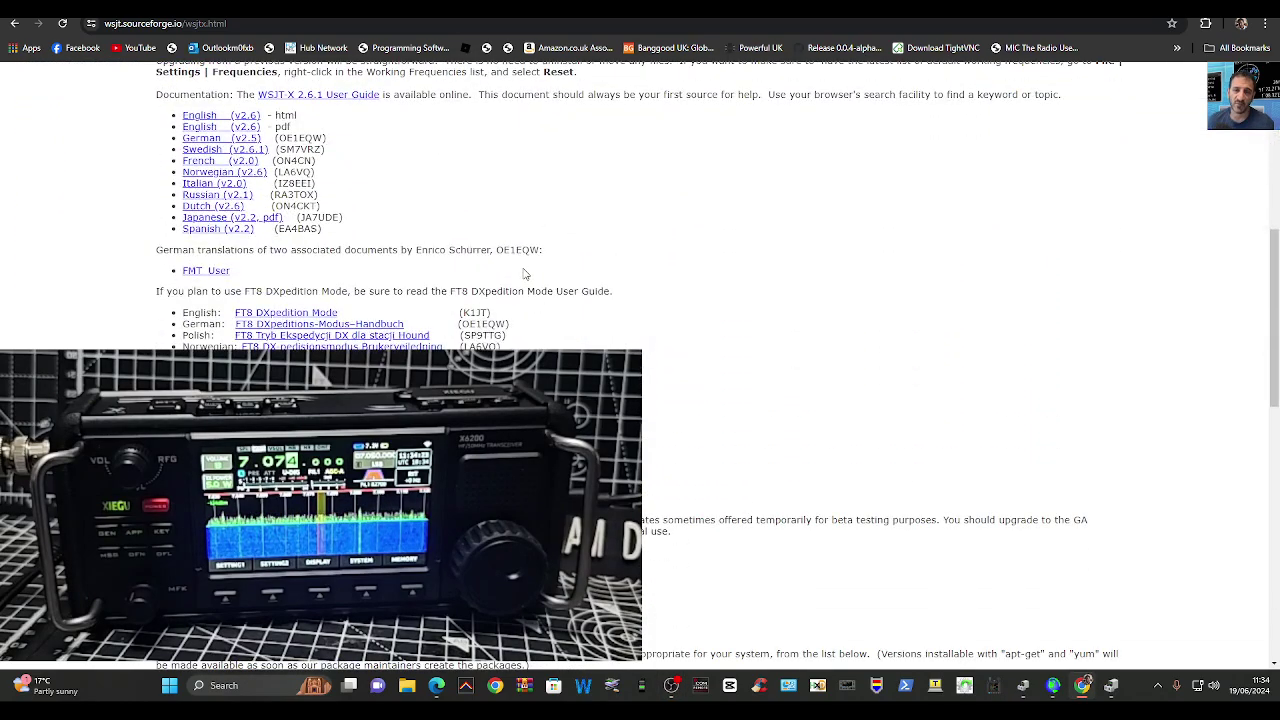
scroll(524, 272, "down", 4)
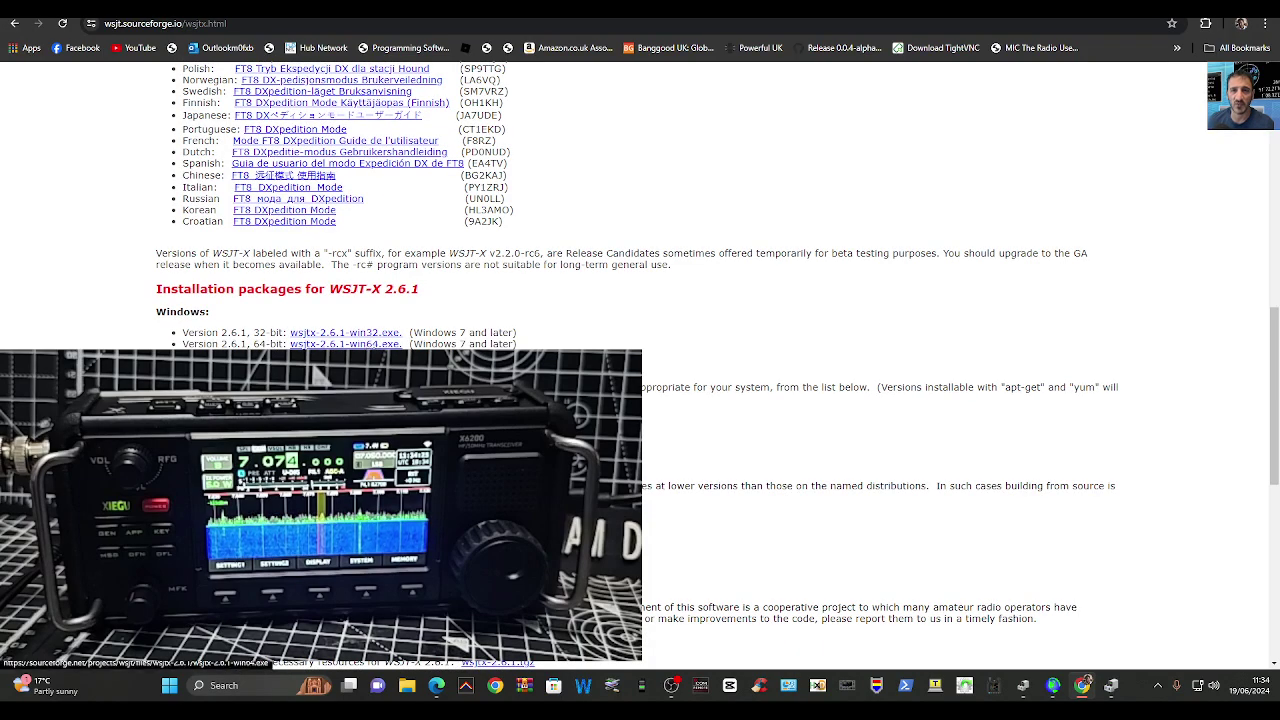
scroll(686, 325, "up", 12)
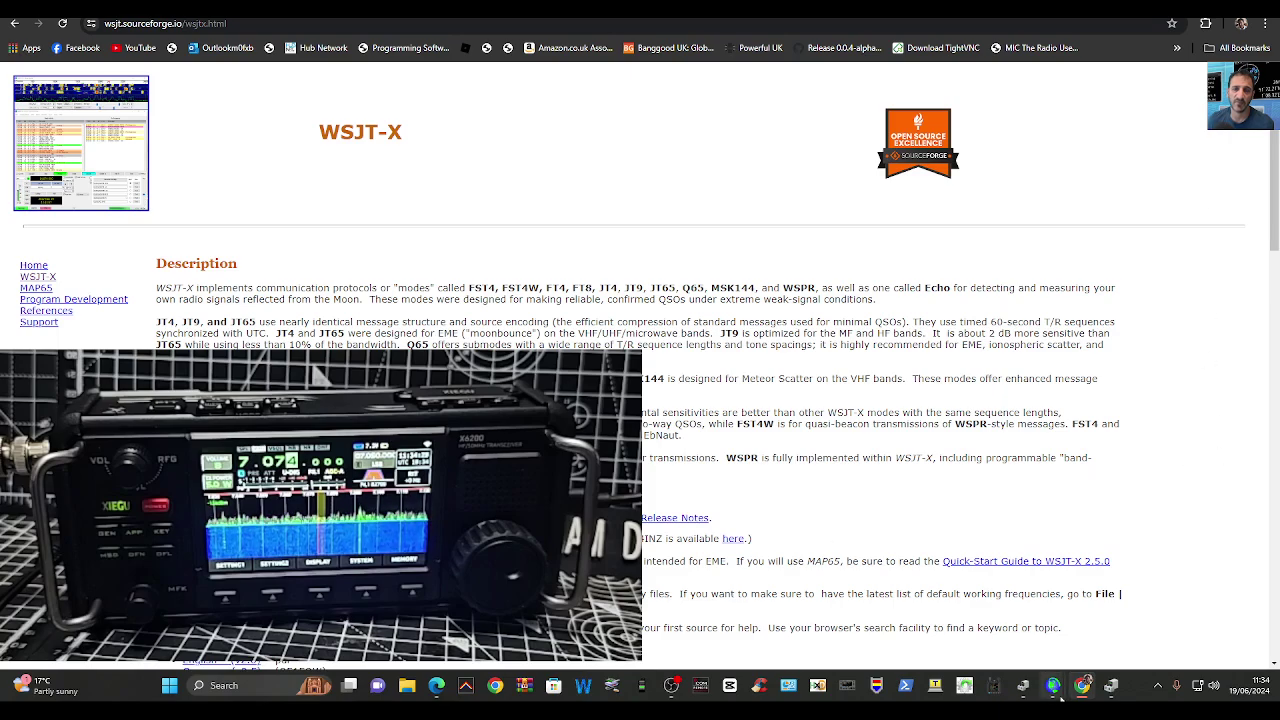
Switch to WSJT-X with its Wide Graph and set My Grid to IO81MI in the general station details.
left_click(1055, 688)
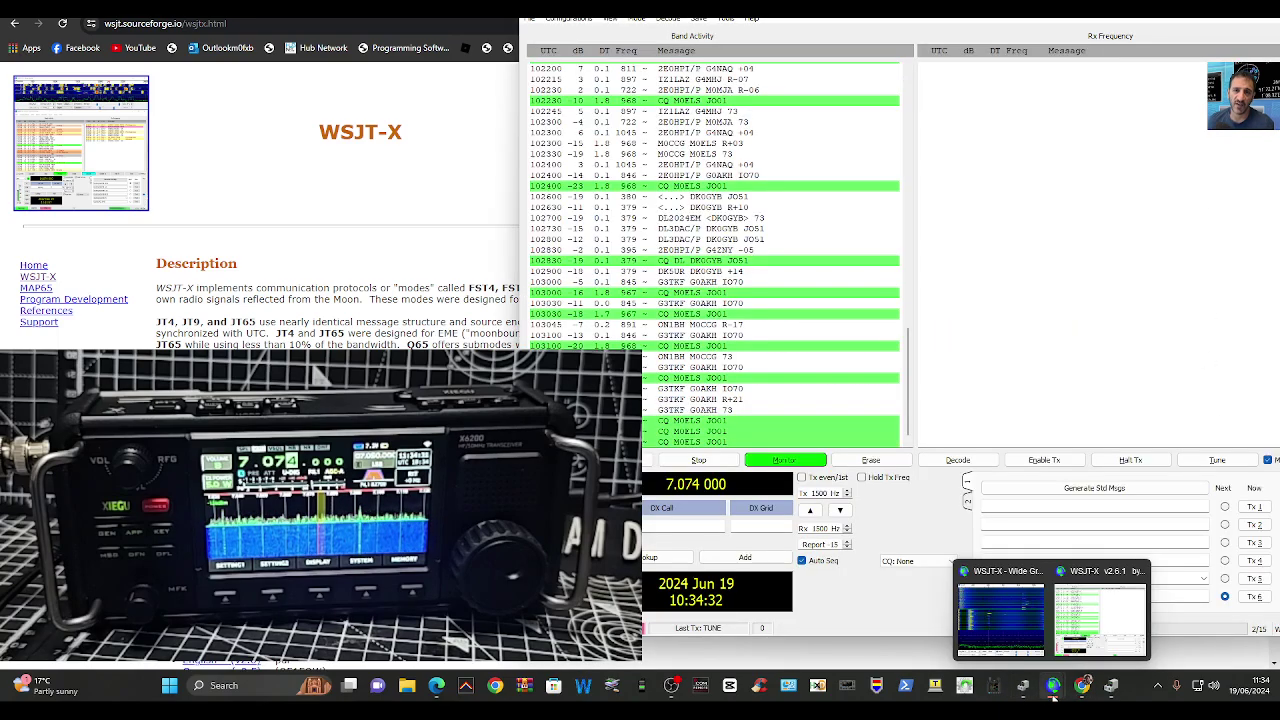
left_click(1000, 612)
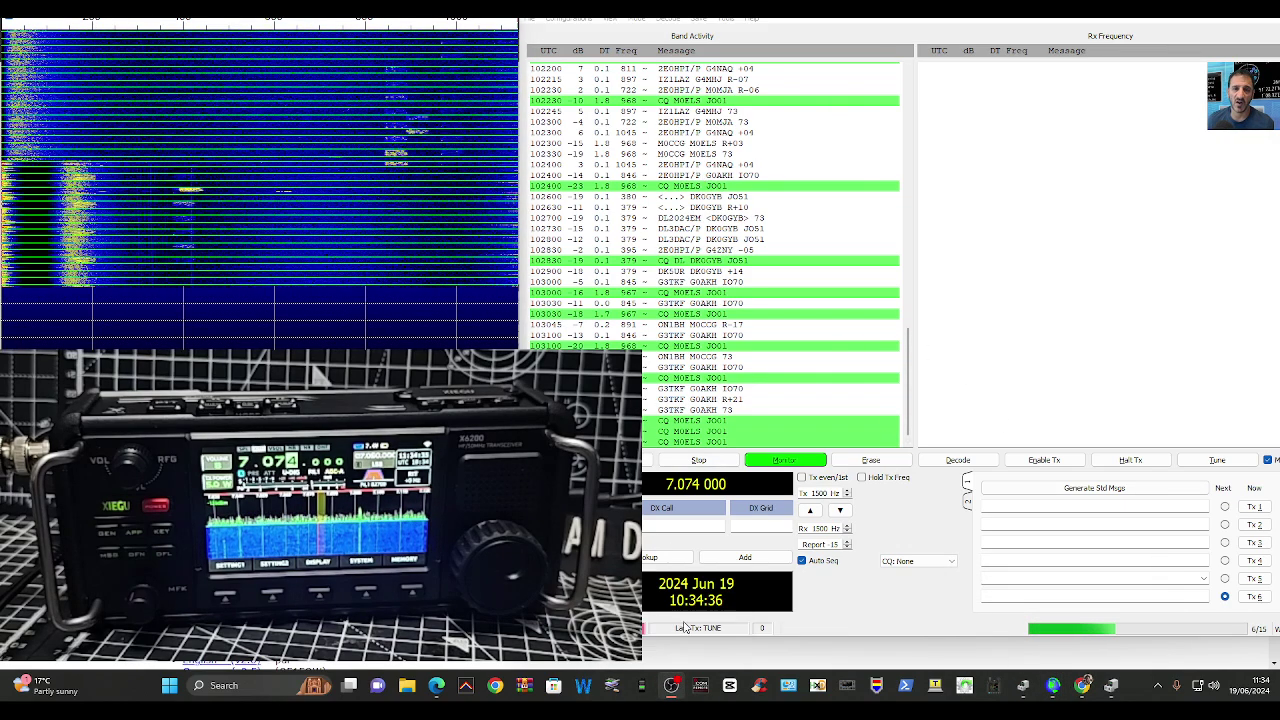
left_click(533, 20)
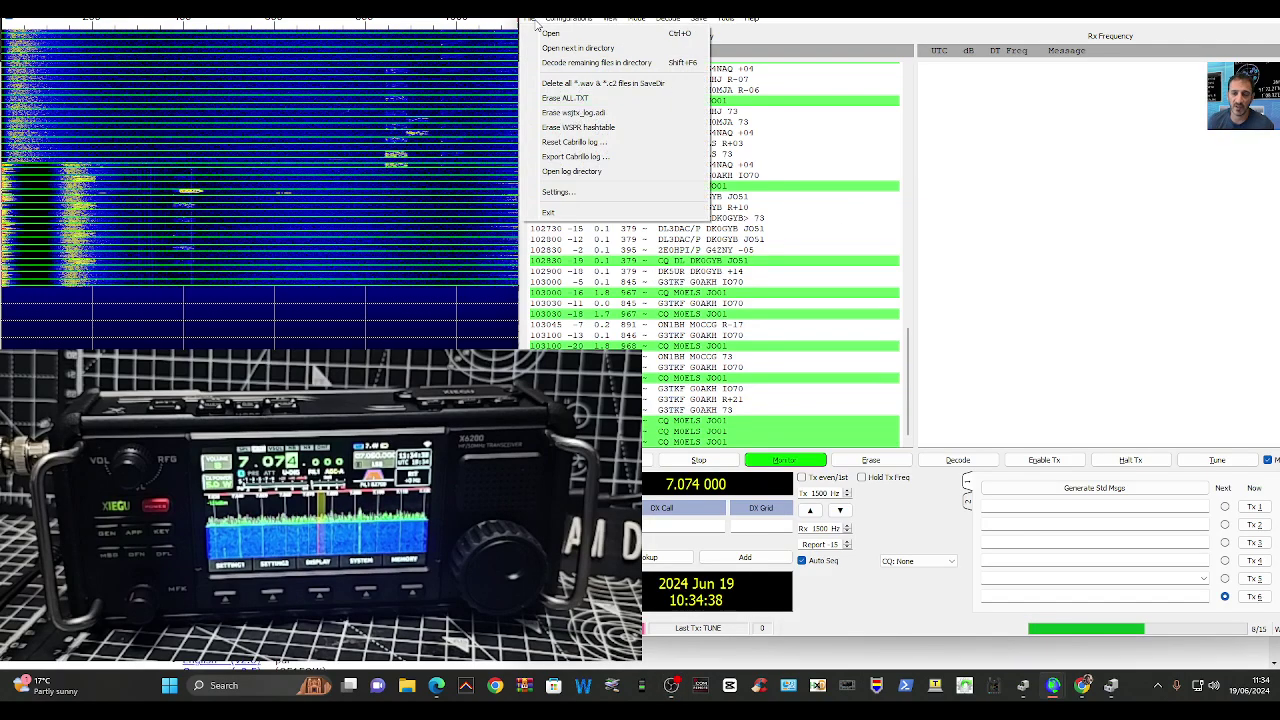
left_click(600, 192)
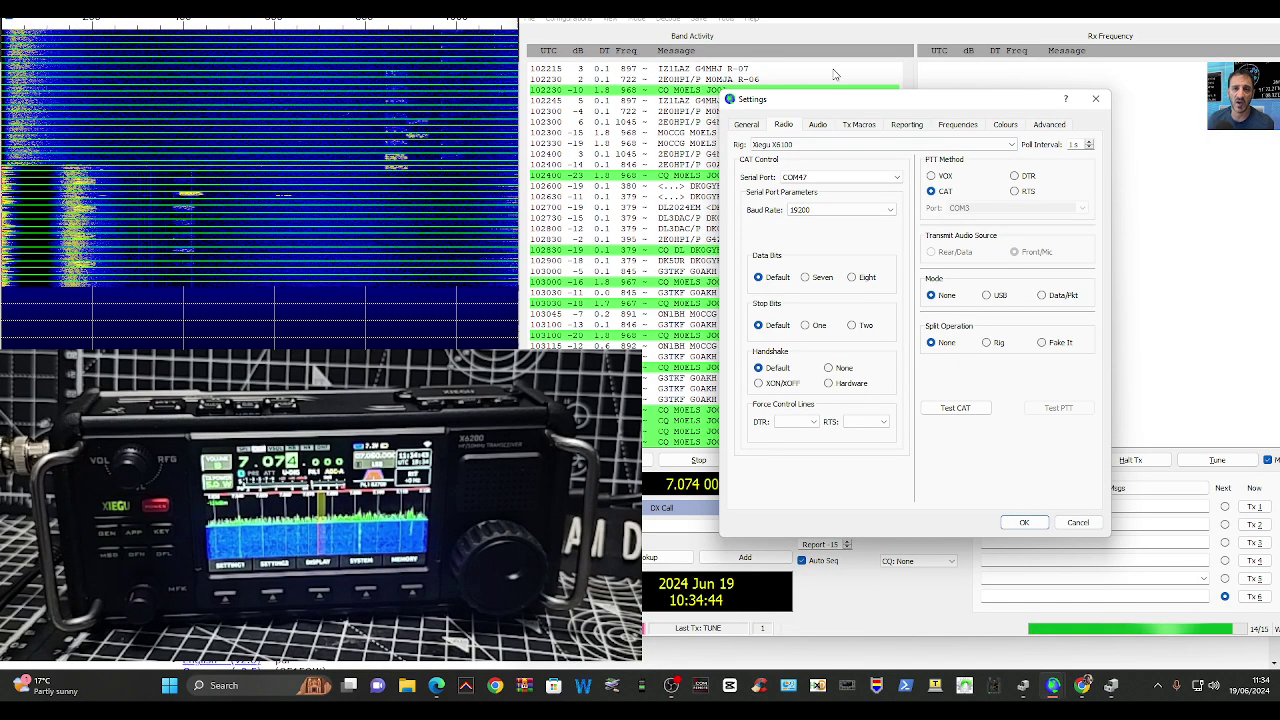
left_click_drag(928, 102, 860, 104)
left_click(680, 127)
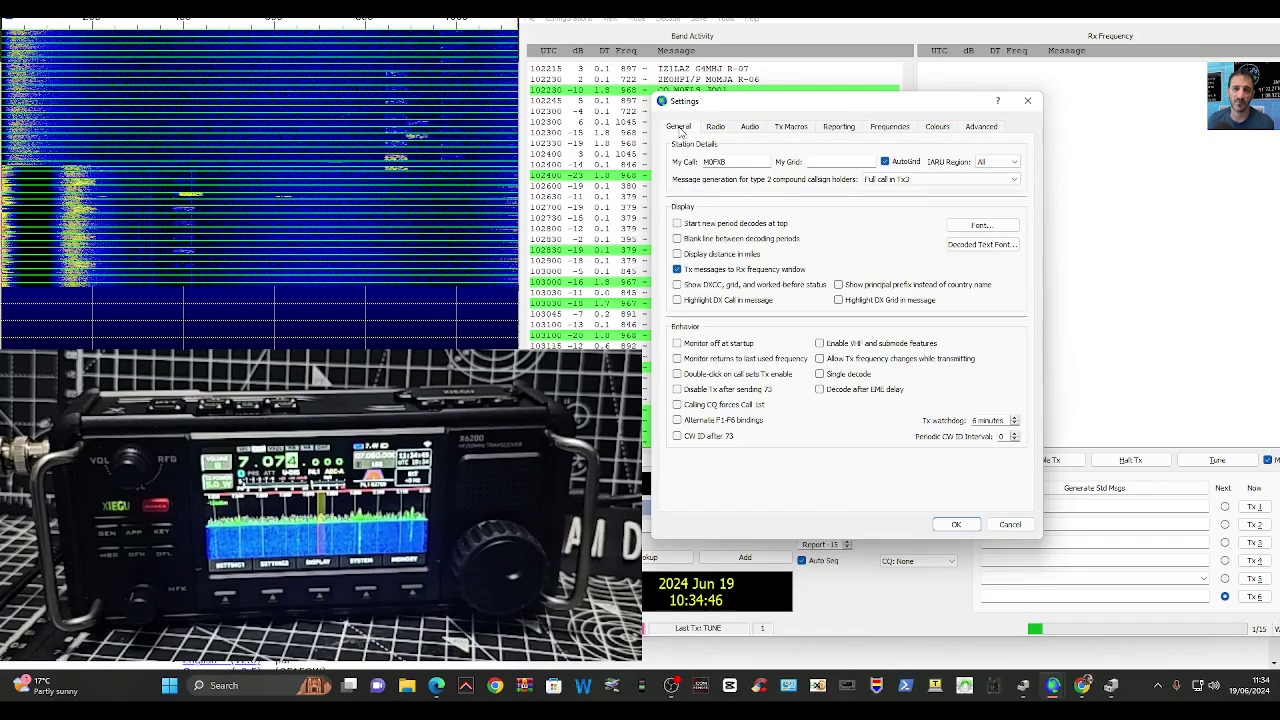
left_click(836, 161)
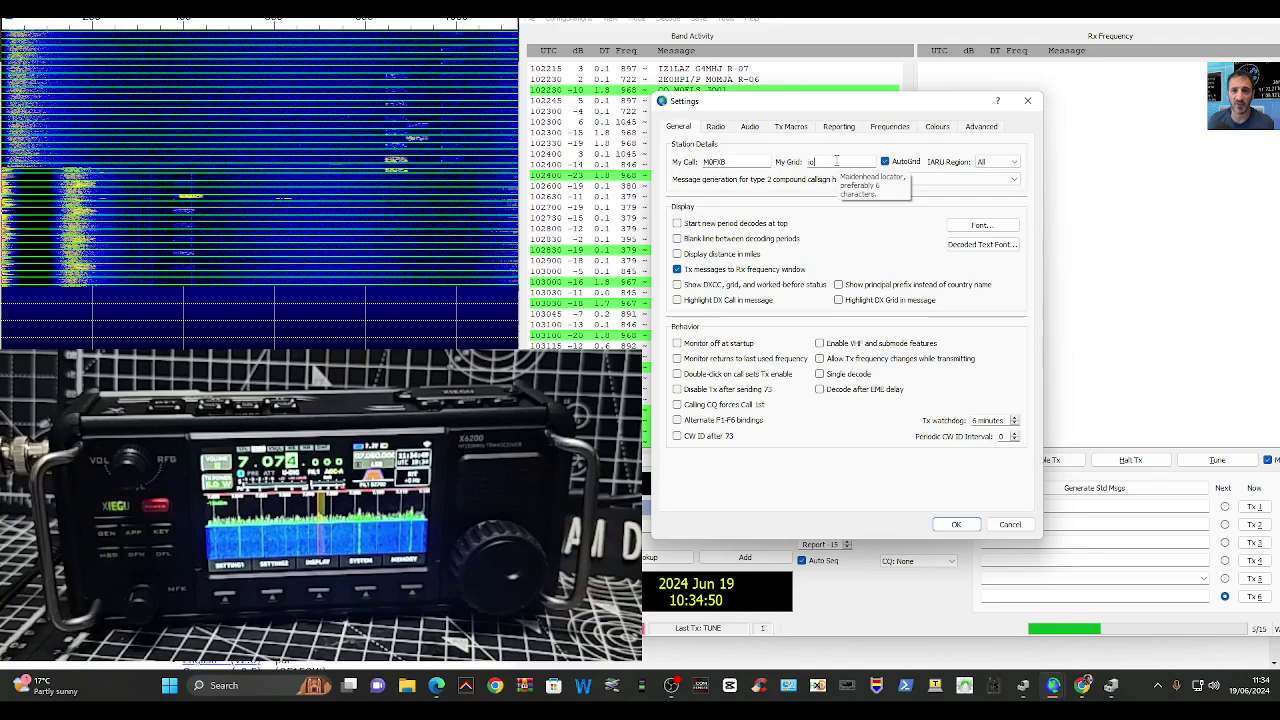
type("io8")
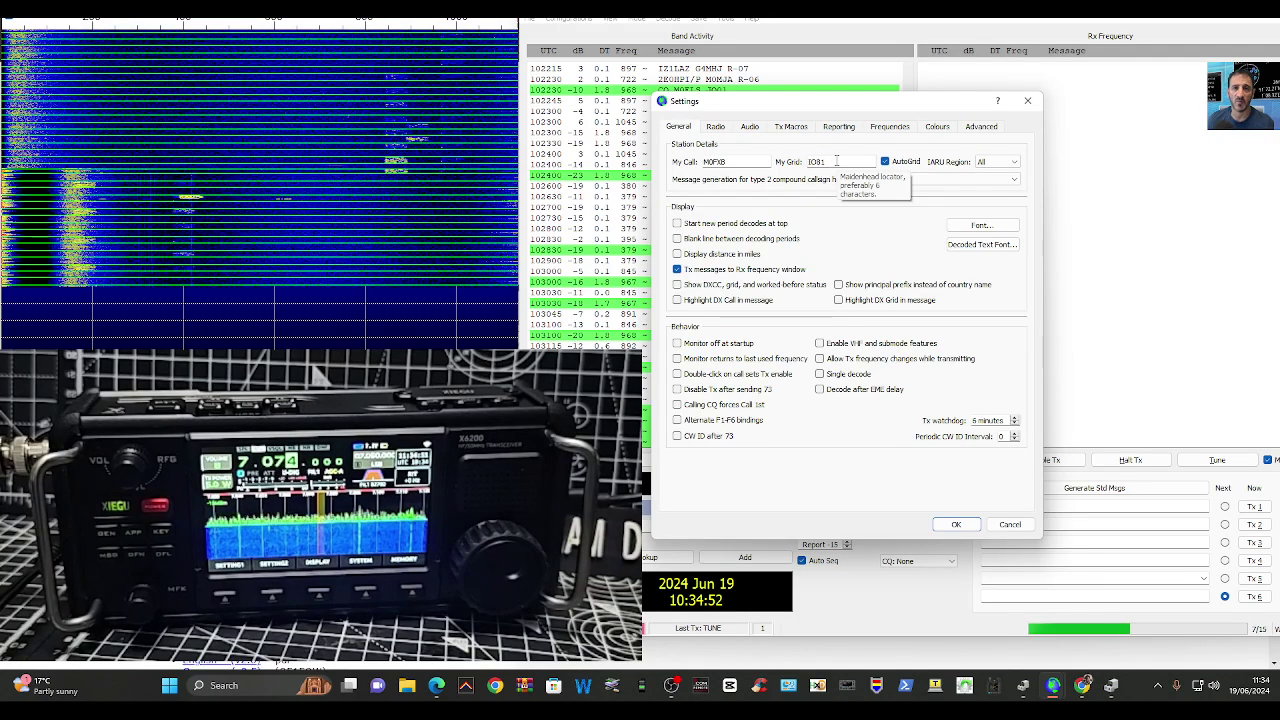
type("1mf")
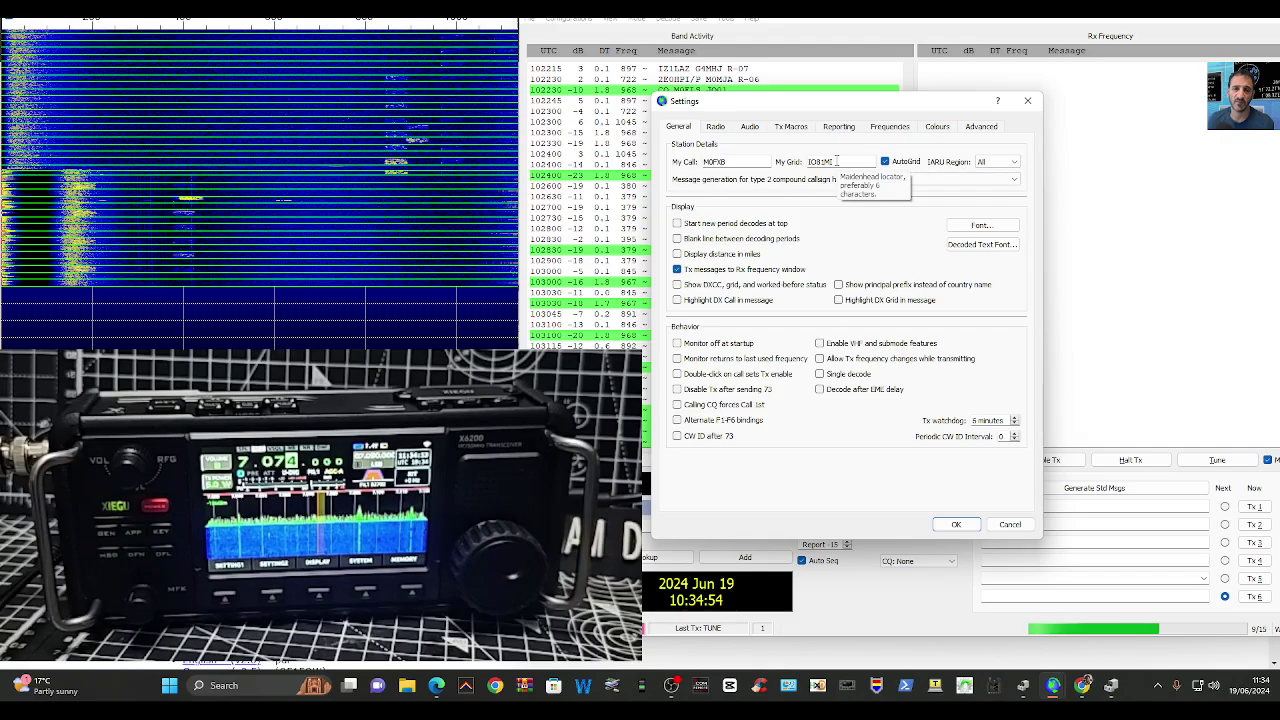
left_click(955, 524)
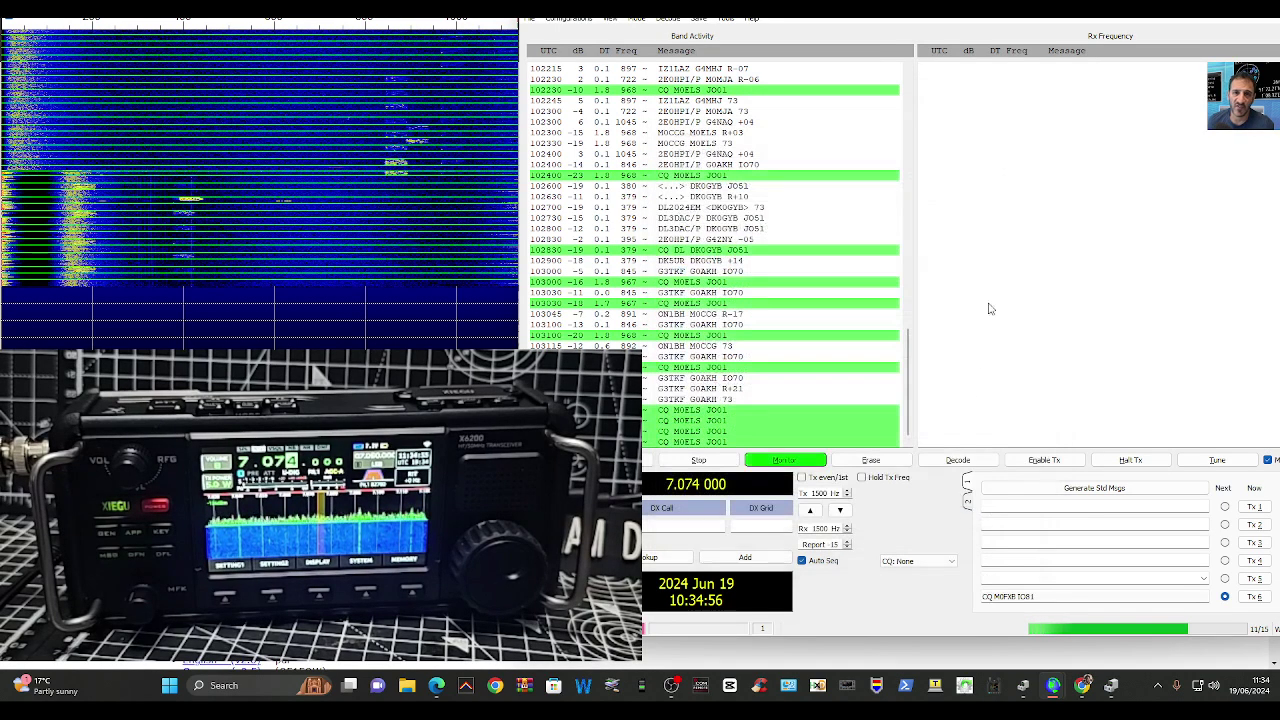
Select CAT as the PTT method in the WSJT-X radio settings and test both the CAT connection and the PTT.
left_click(536, 22)
left_click(580, 189)
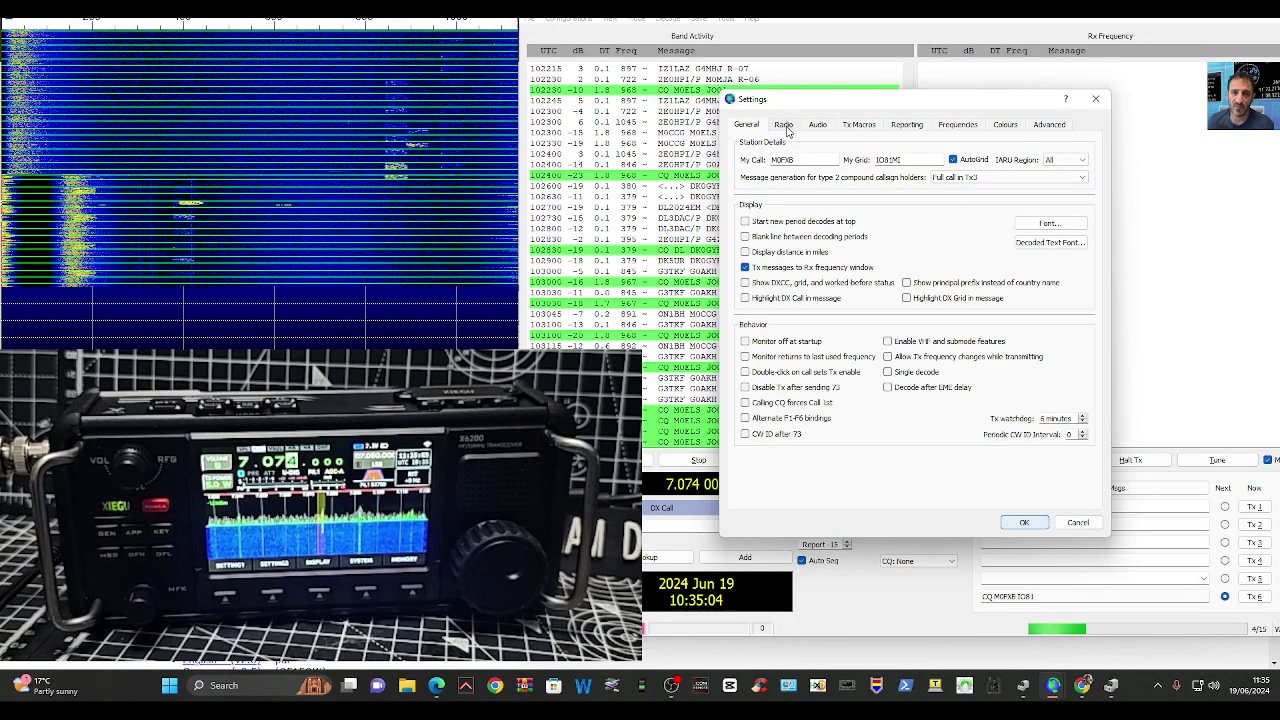
left_click(785, 127)
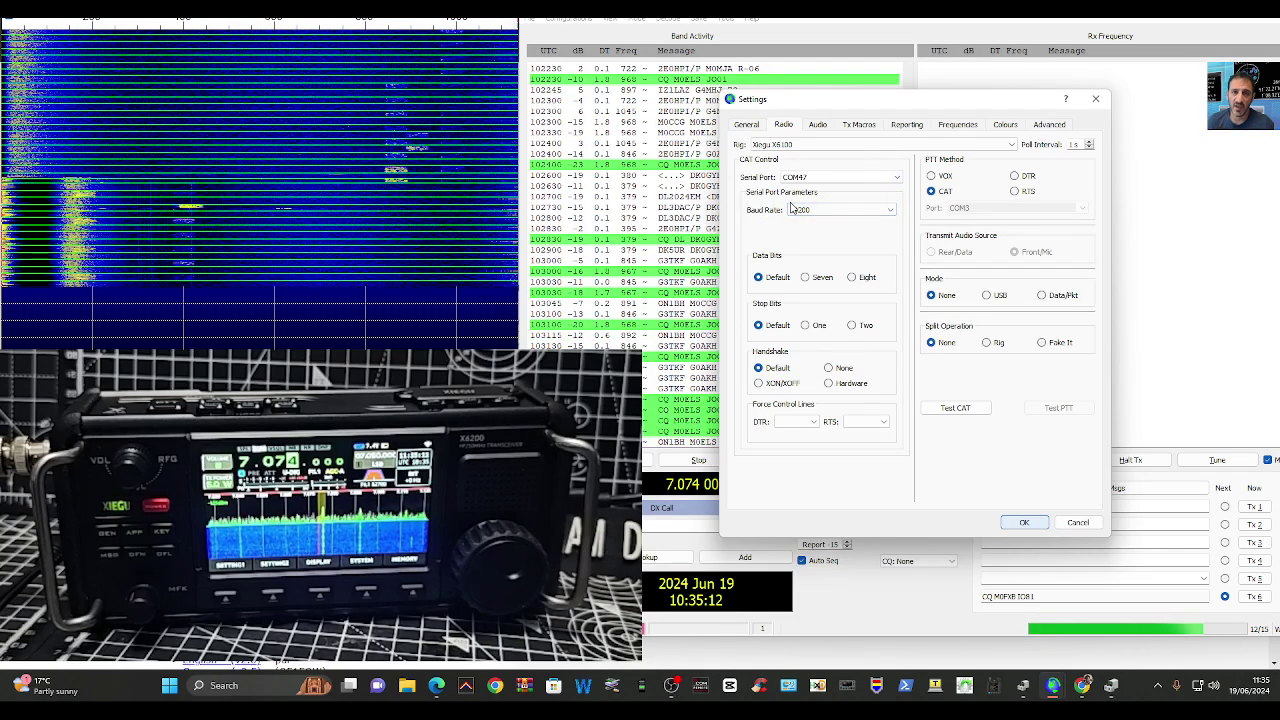
left_click(930, 190)
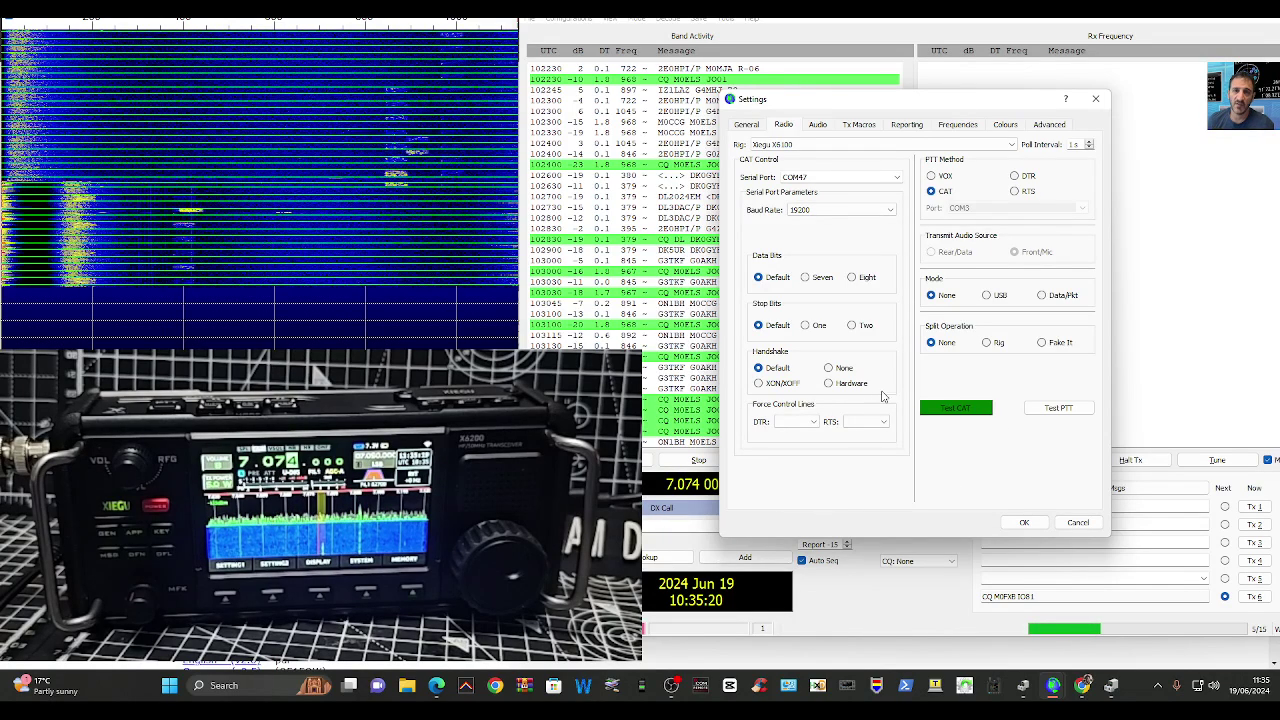
left_click(1066, 410)
left_click(1066, 410)
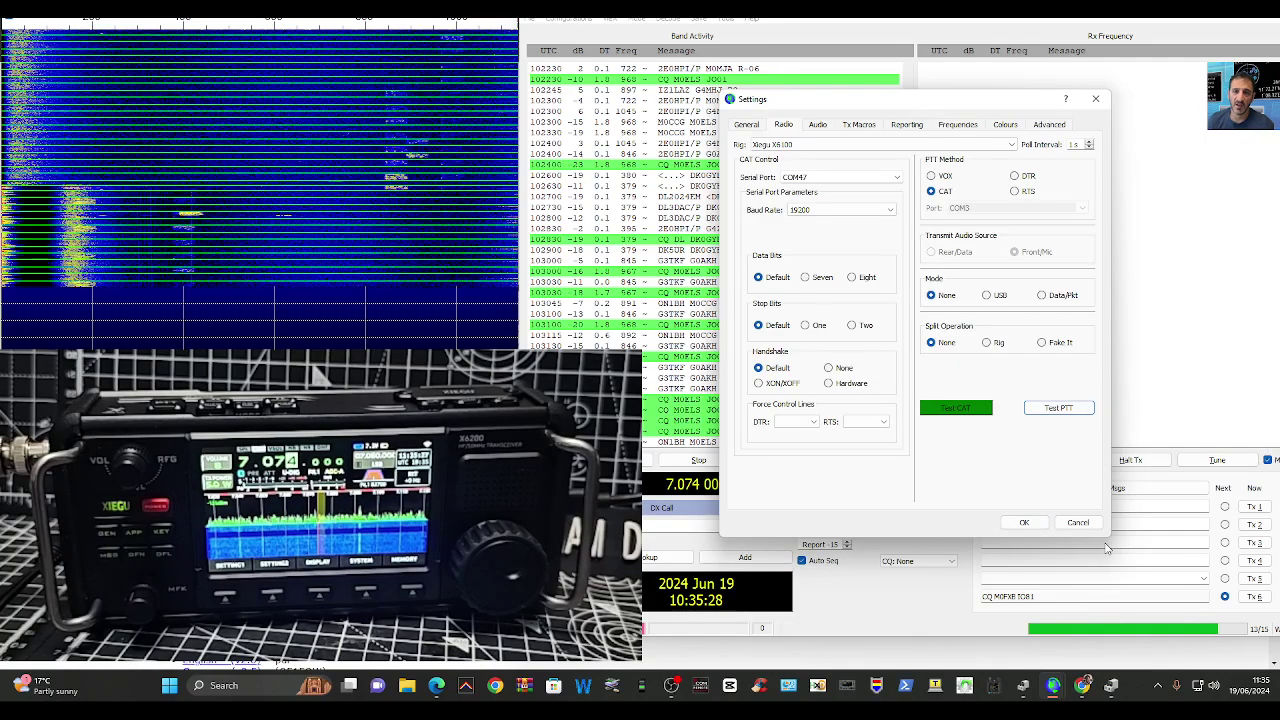
Review the soundcard input and output devices in the WSJT-X audio settings and close the settings.
left_click(676, 683)
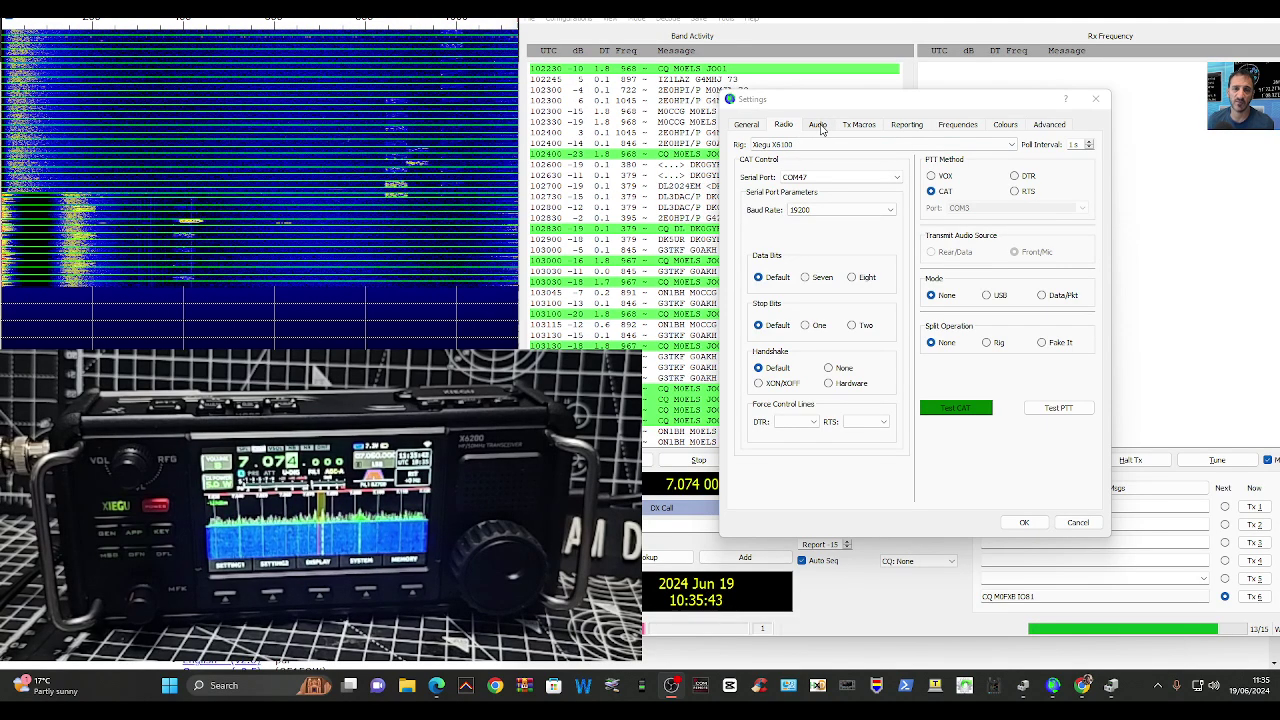
left_click(818, 125)
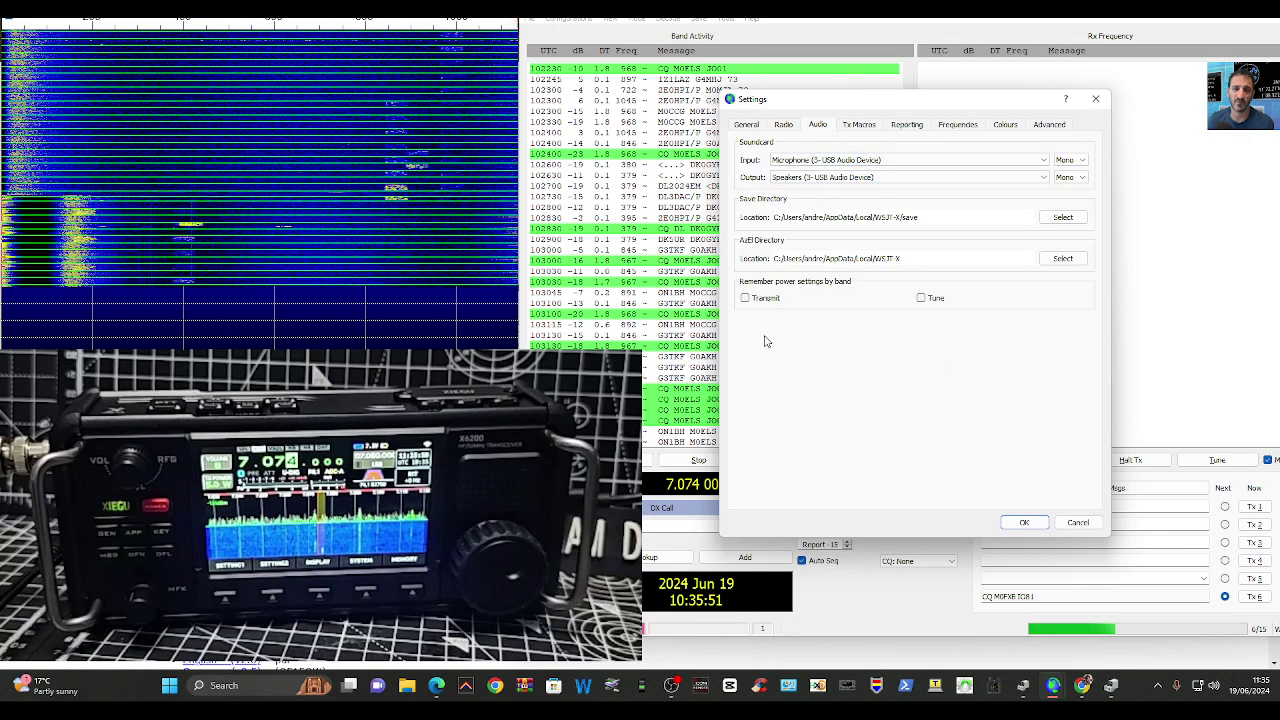
left_click(577, 122)
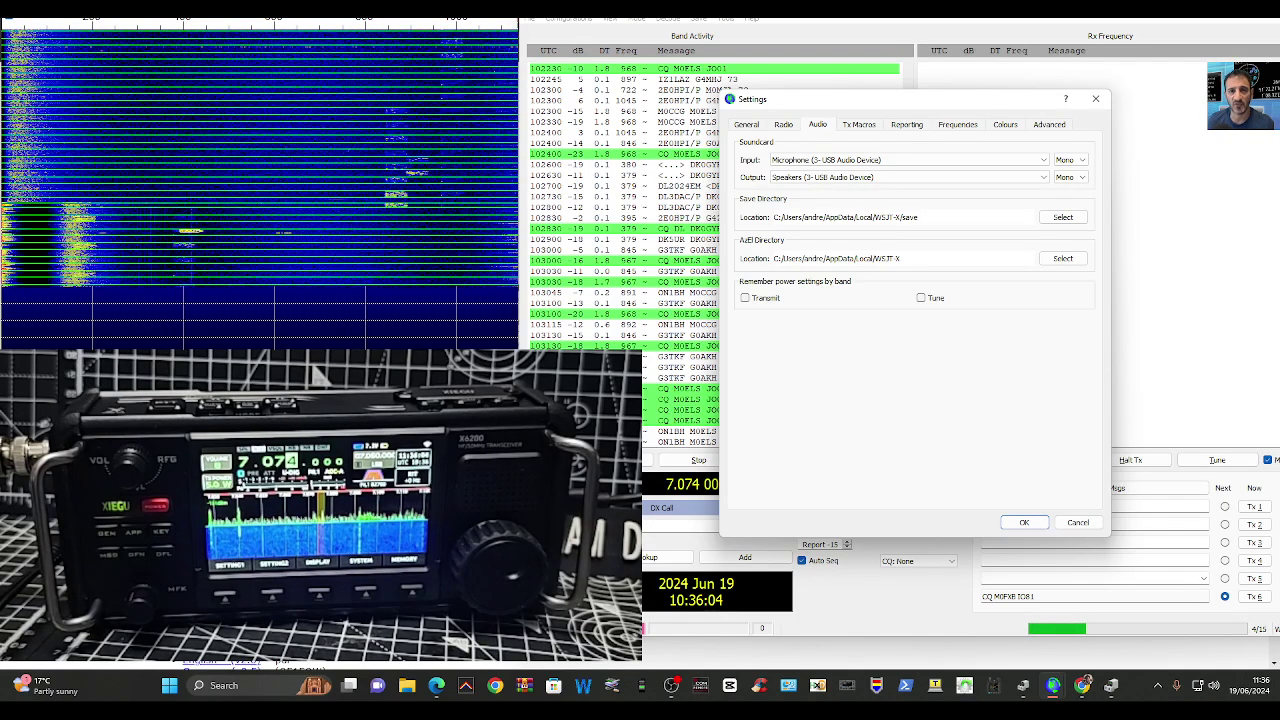
left_click(1095, 98)
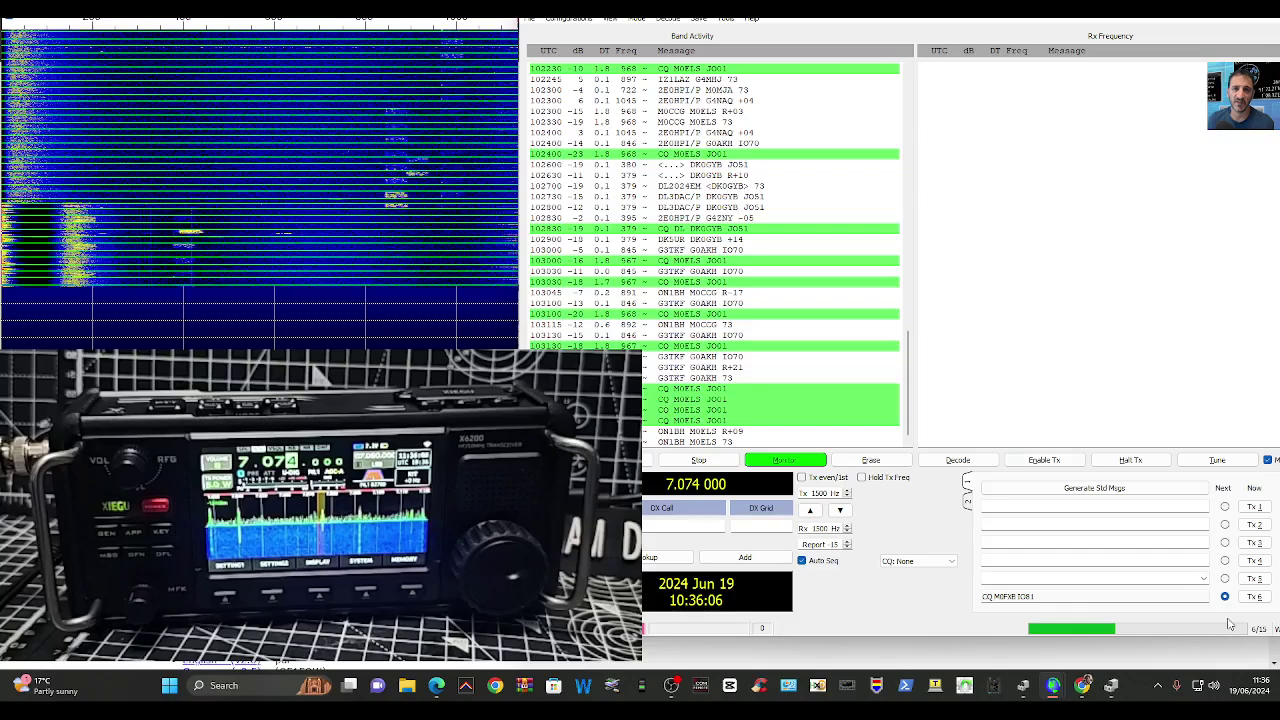
Examine the selected output and input devices and their volumes in the Windows sound settings, then minimise the window.
right_click(1213, 686)
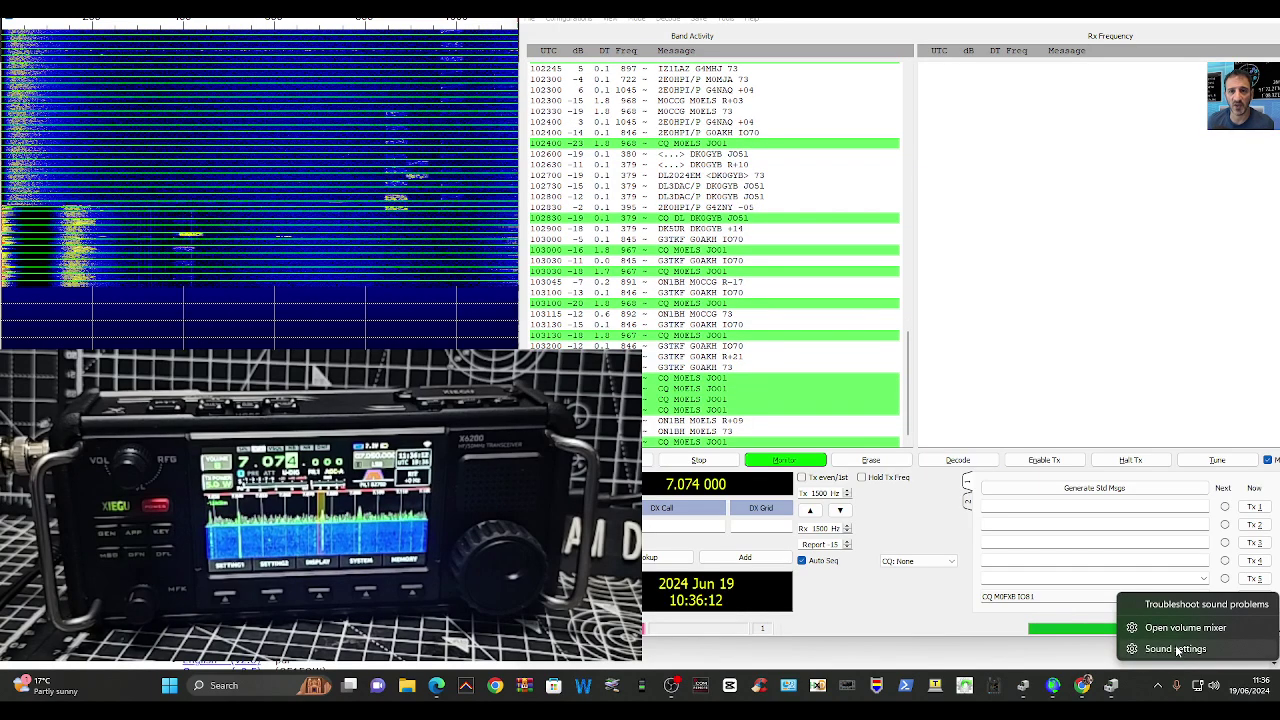
left_click(1177, 649)
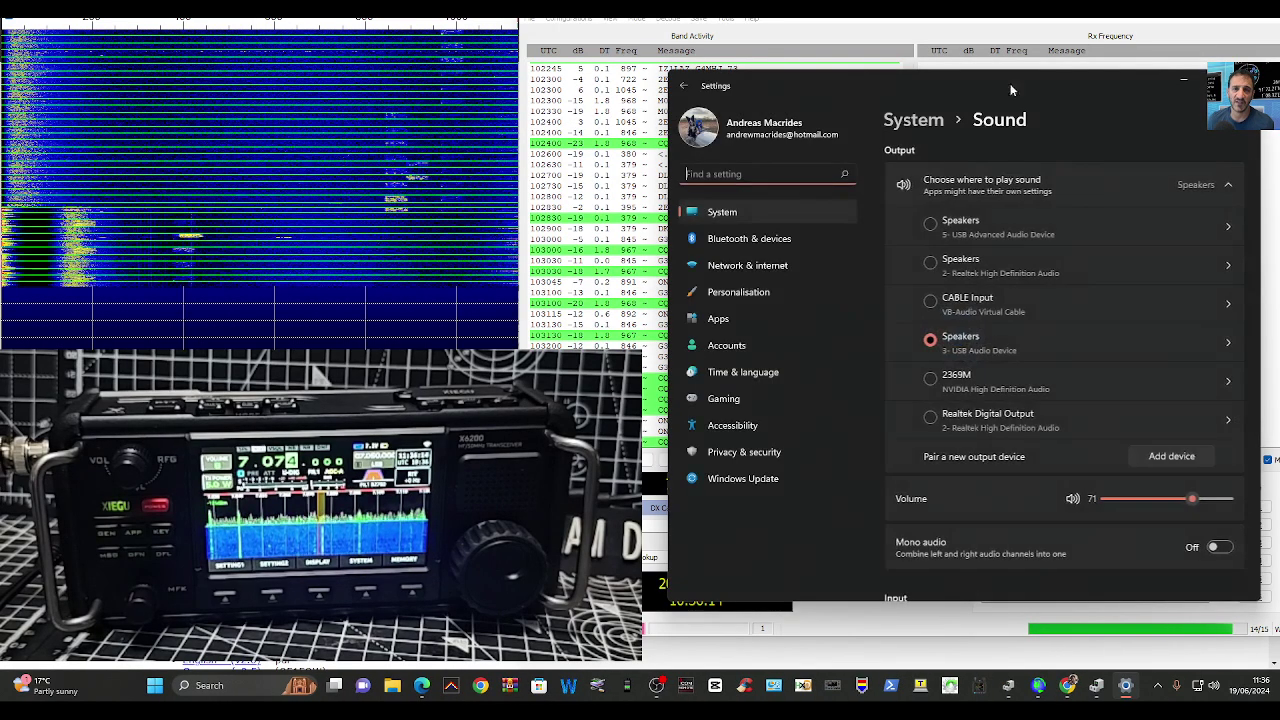
left_click_drag(1010, 90, 922, 72)
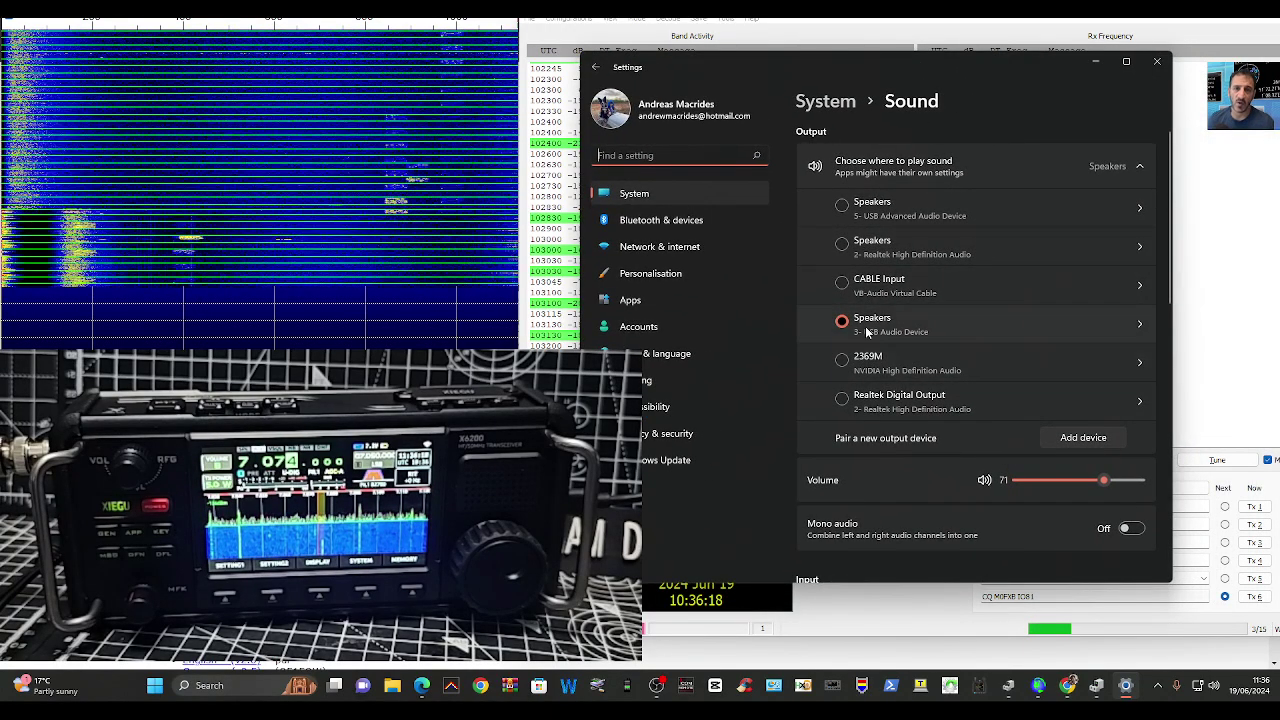
scroll(1110, 330, "down", 3)
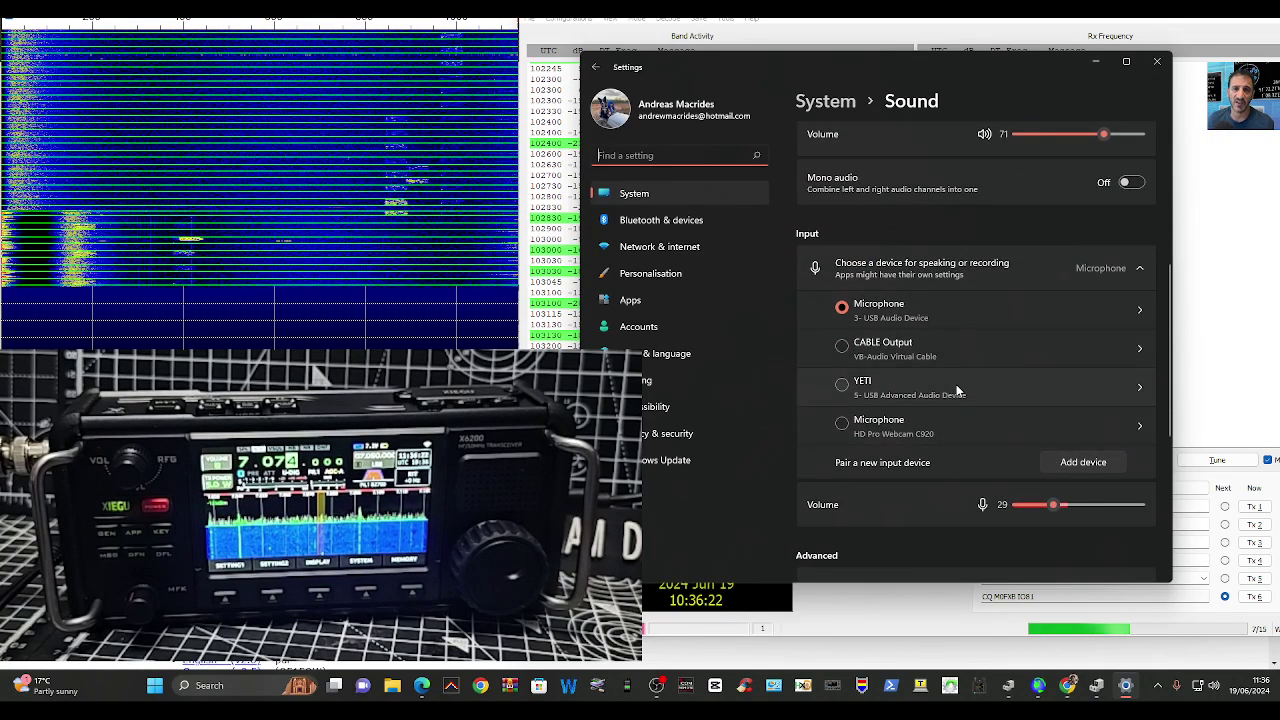
scroll(1000, 355, "down", 3)
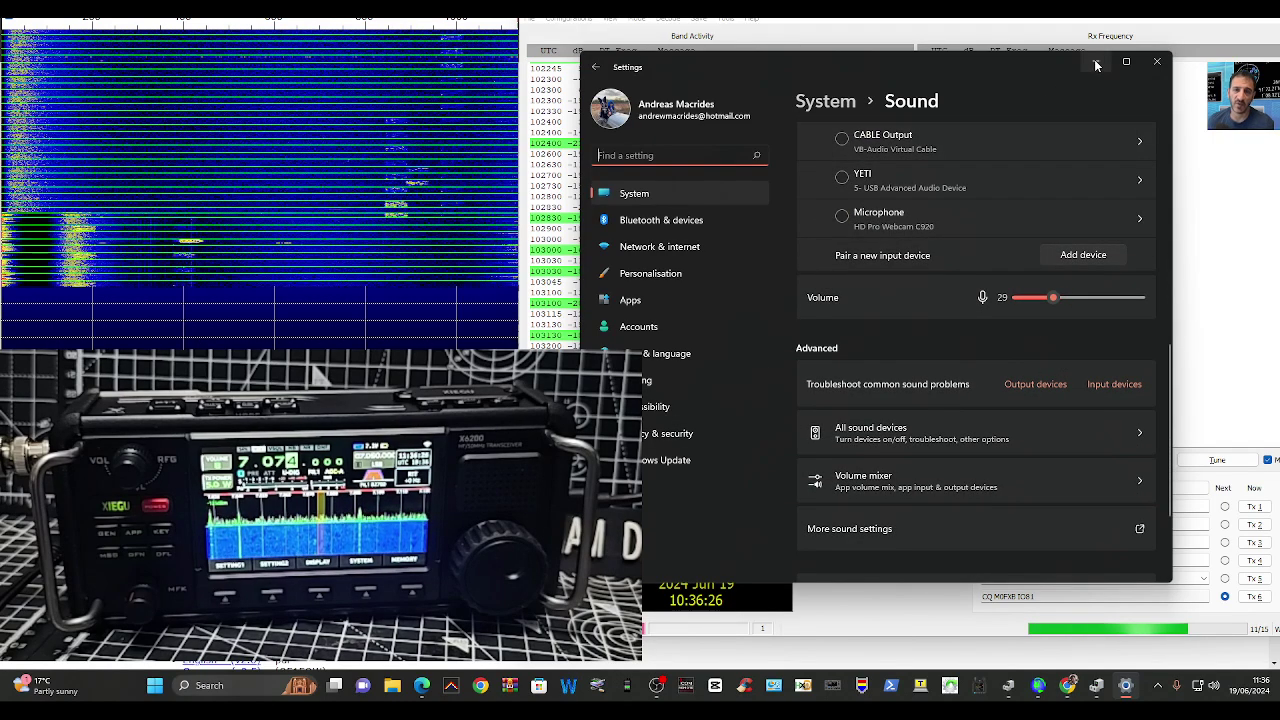
scroll(1059, 341, "up", 10)
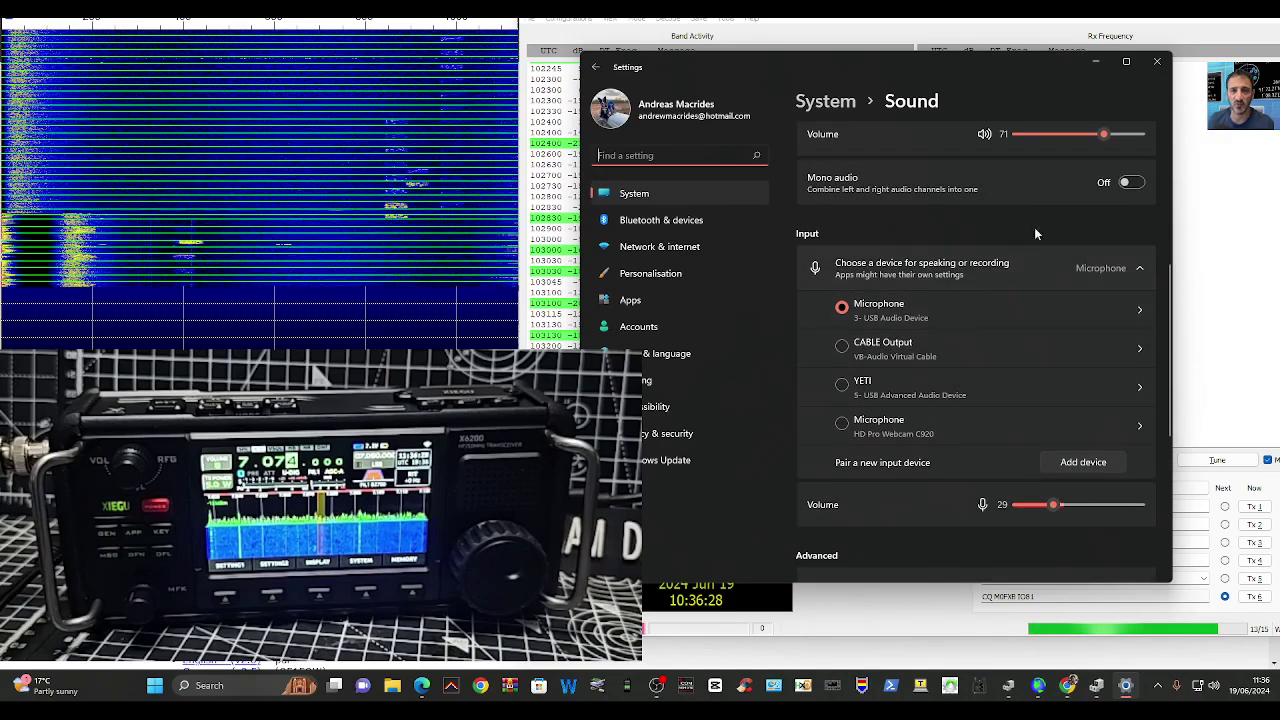
left_click(1103, 68)
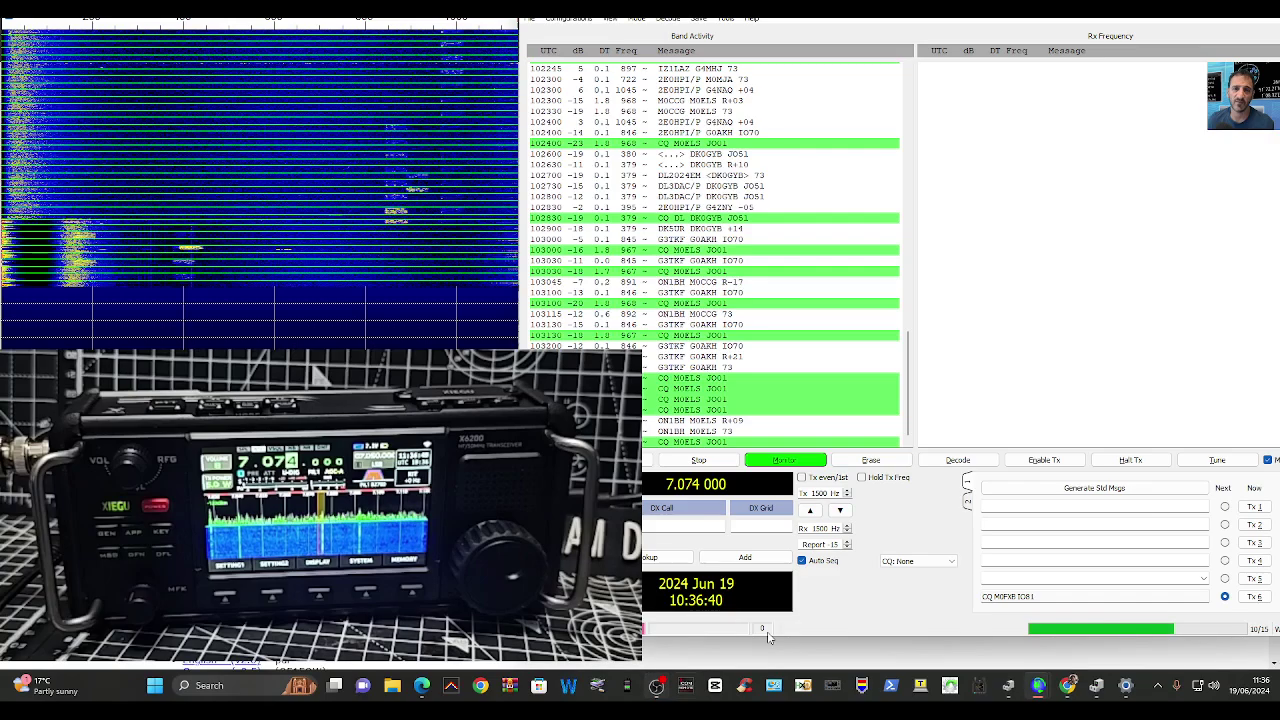
Transmit a test tone on 7.074 MHz with Tune and stop it again.
left_click(1218, 461)
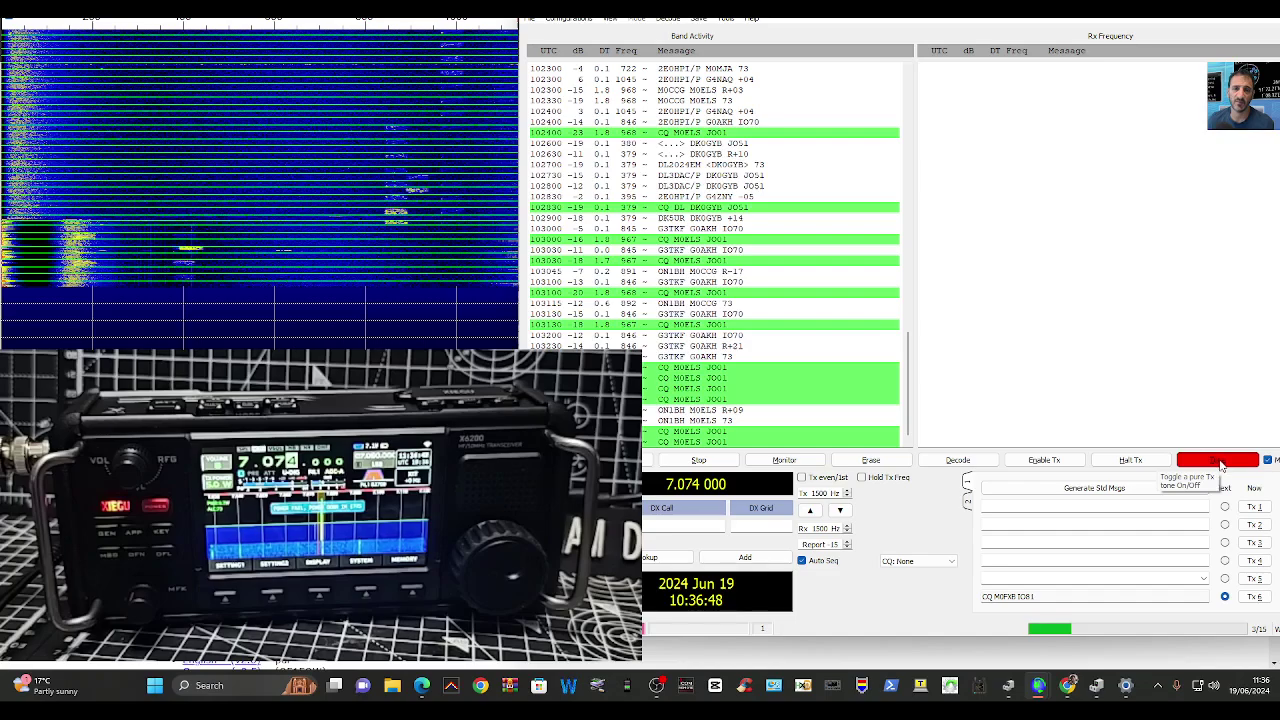
left_click(1218, 462)
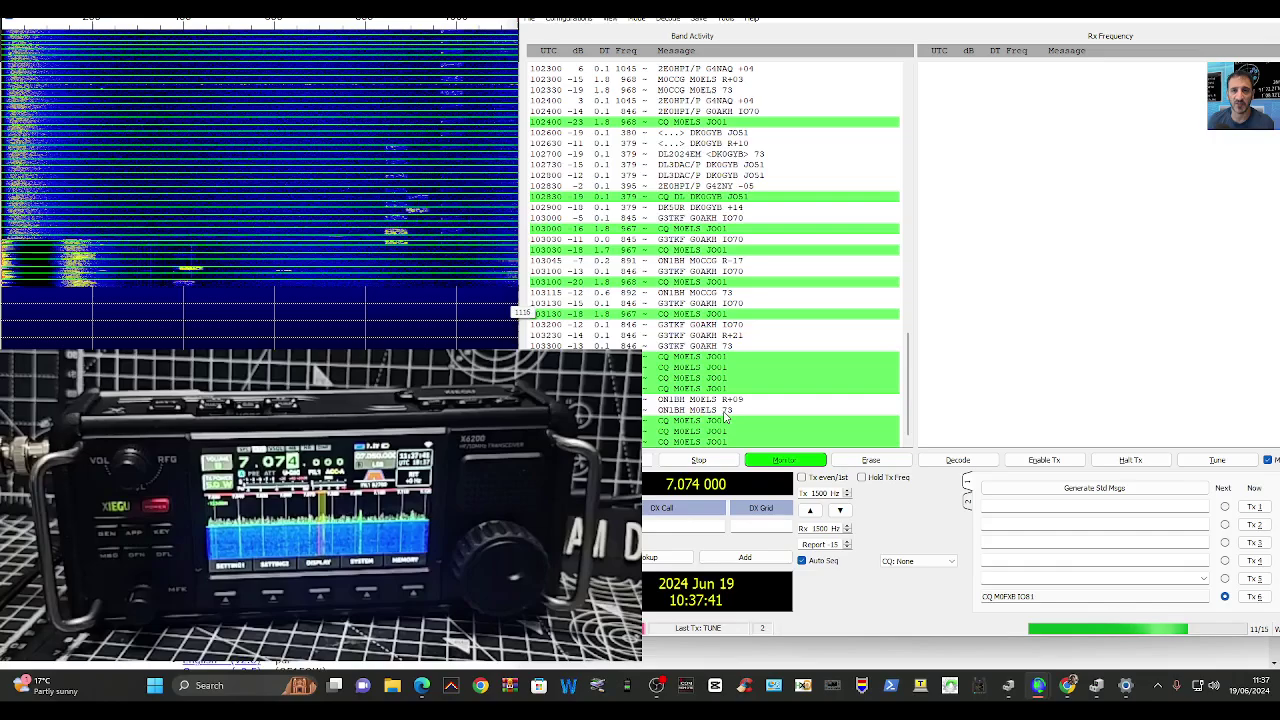
Enable transmission of the CQ message and set the receive and transmit offset to 524 Hz on the waterfall.
left_click(1050, 459)
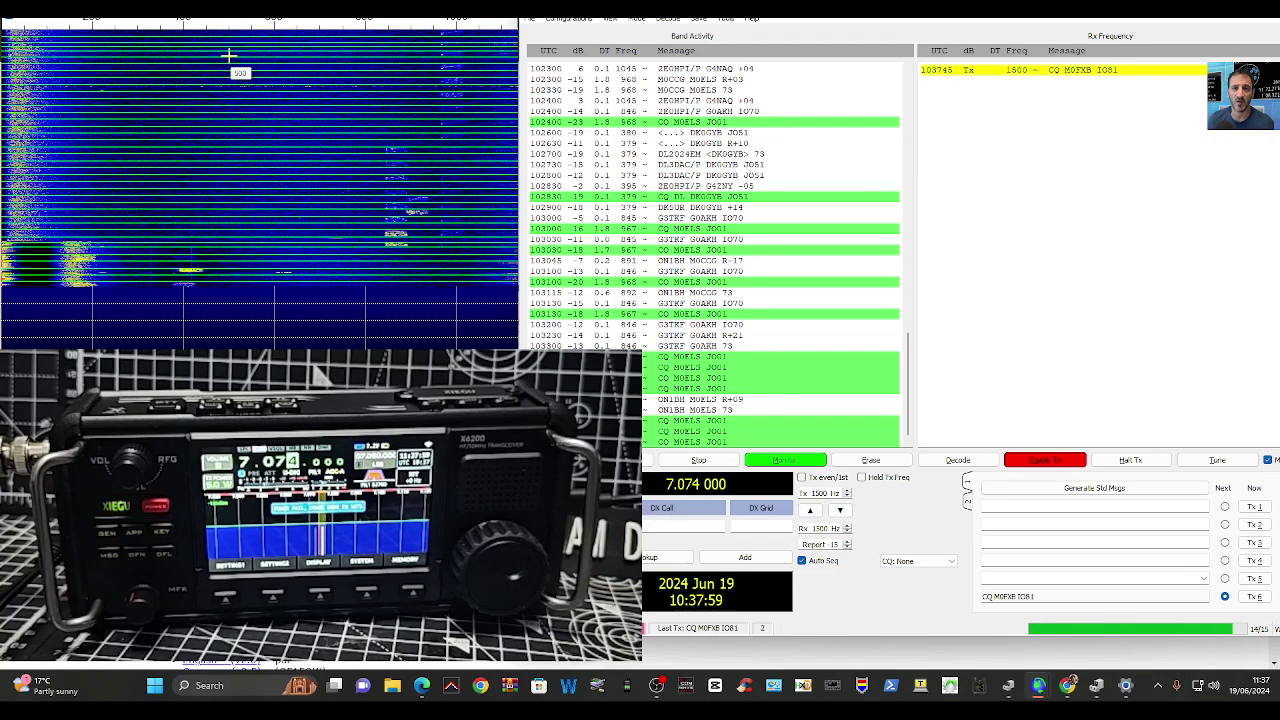
right_click(230, 62)
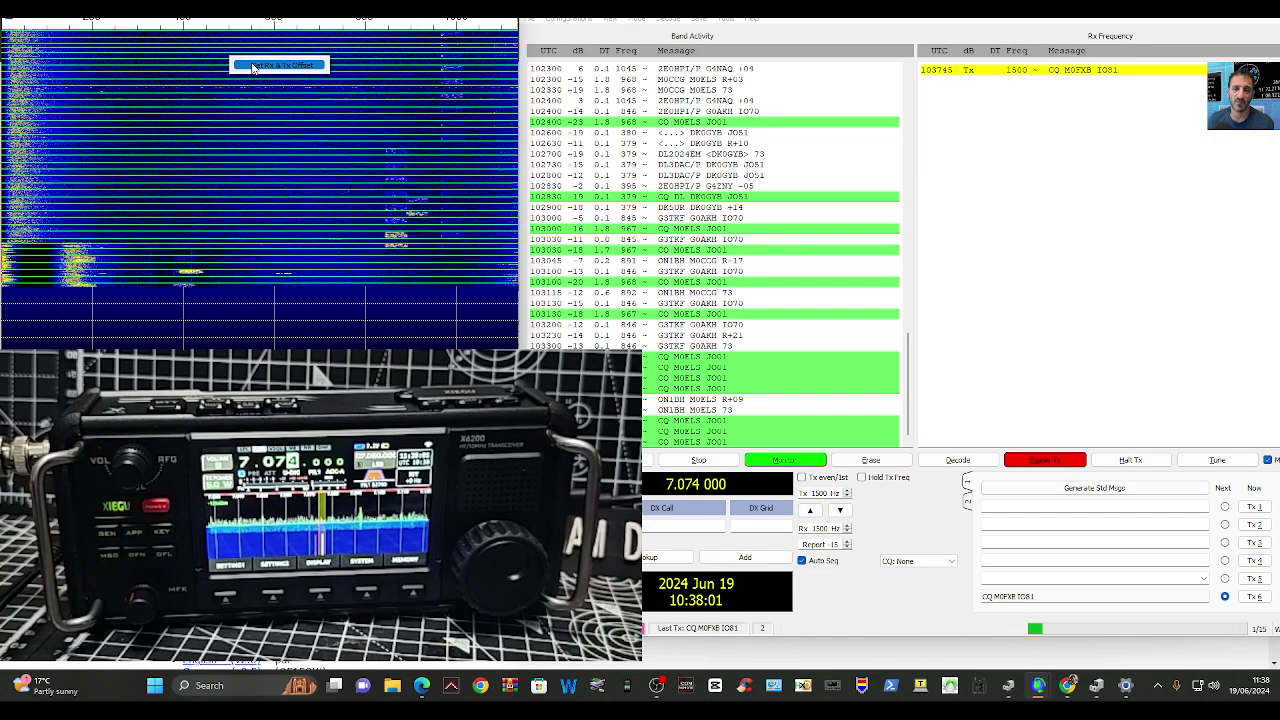
left_click(252, 66)
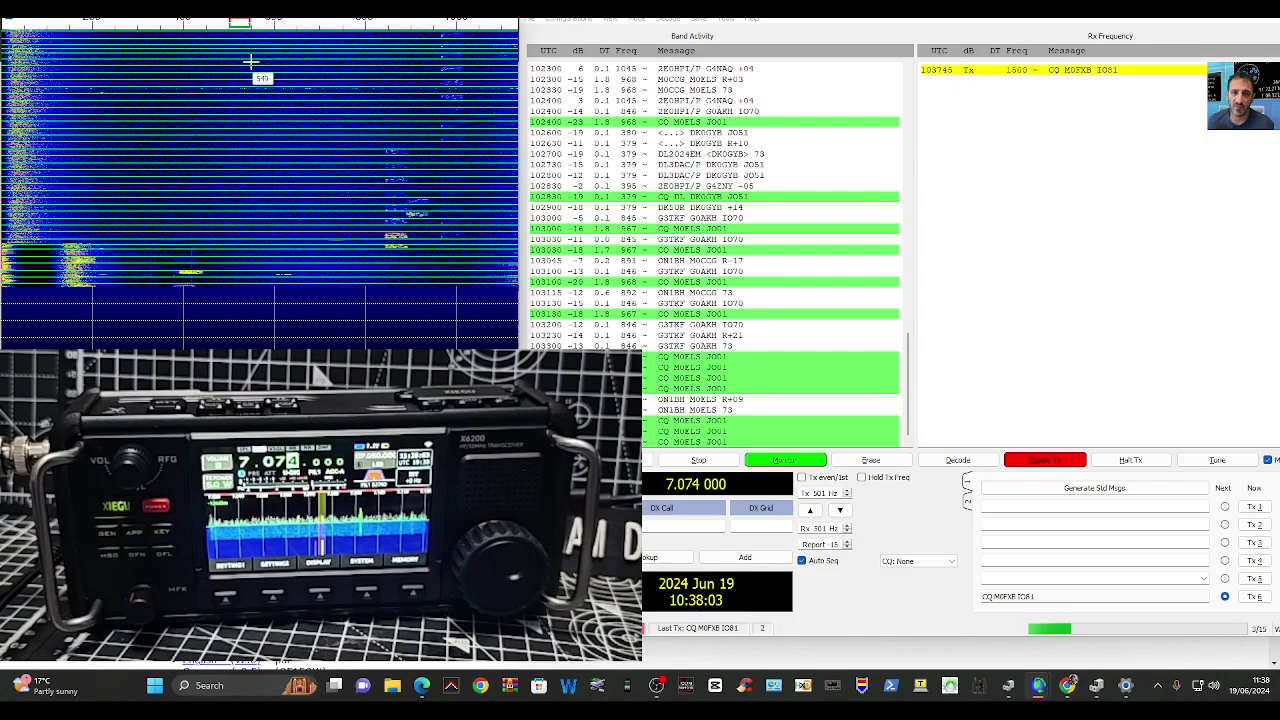
right_click(250, 62)
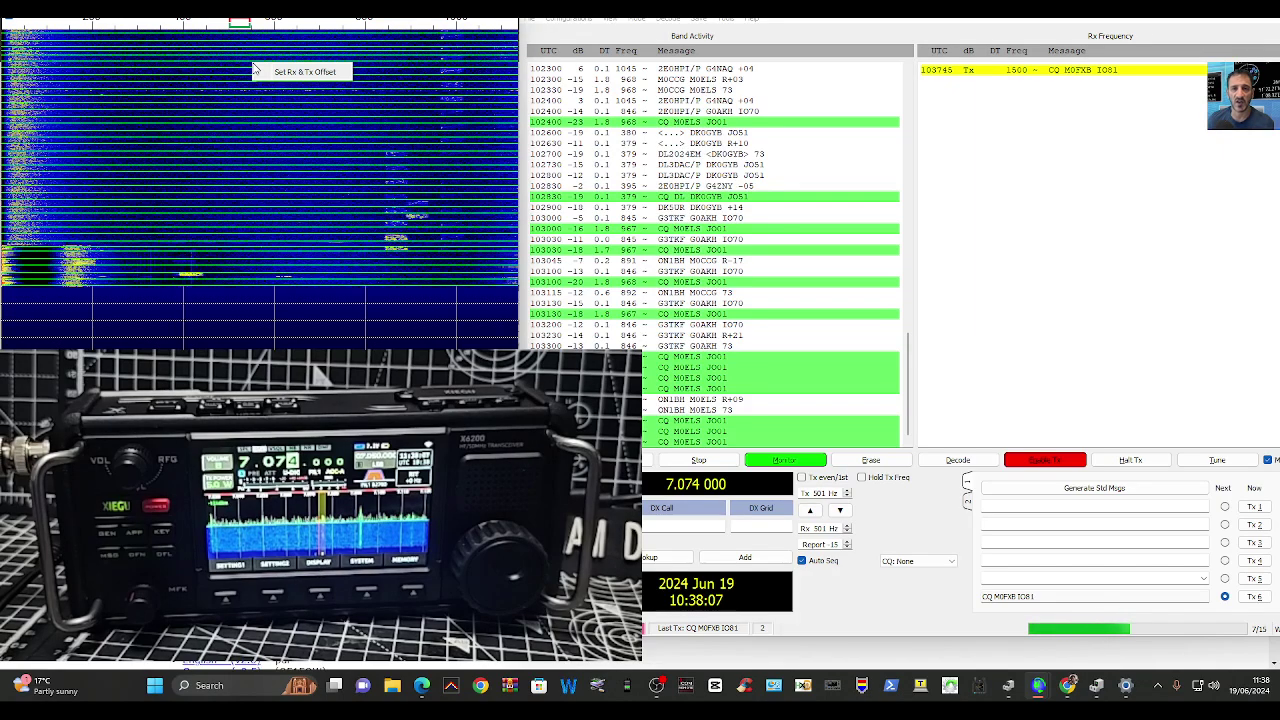
left_click(265, 72)
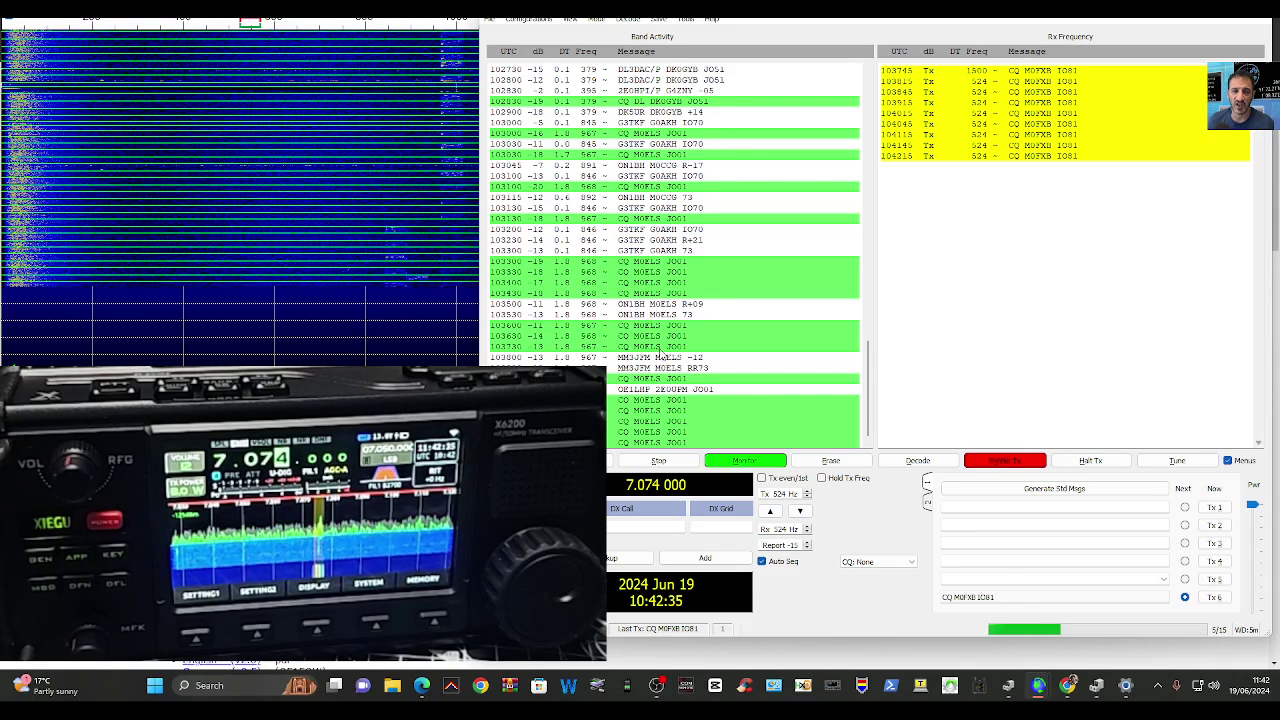
Answer the station calling CQ at 967 Hz, call the same station again from its decoded message and enable transmission.
double_click(636, 347)
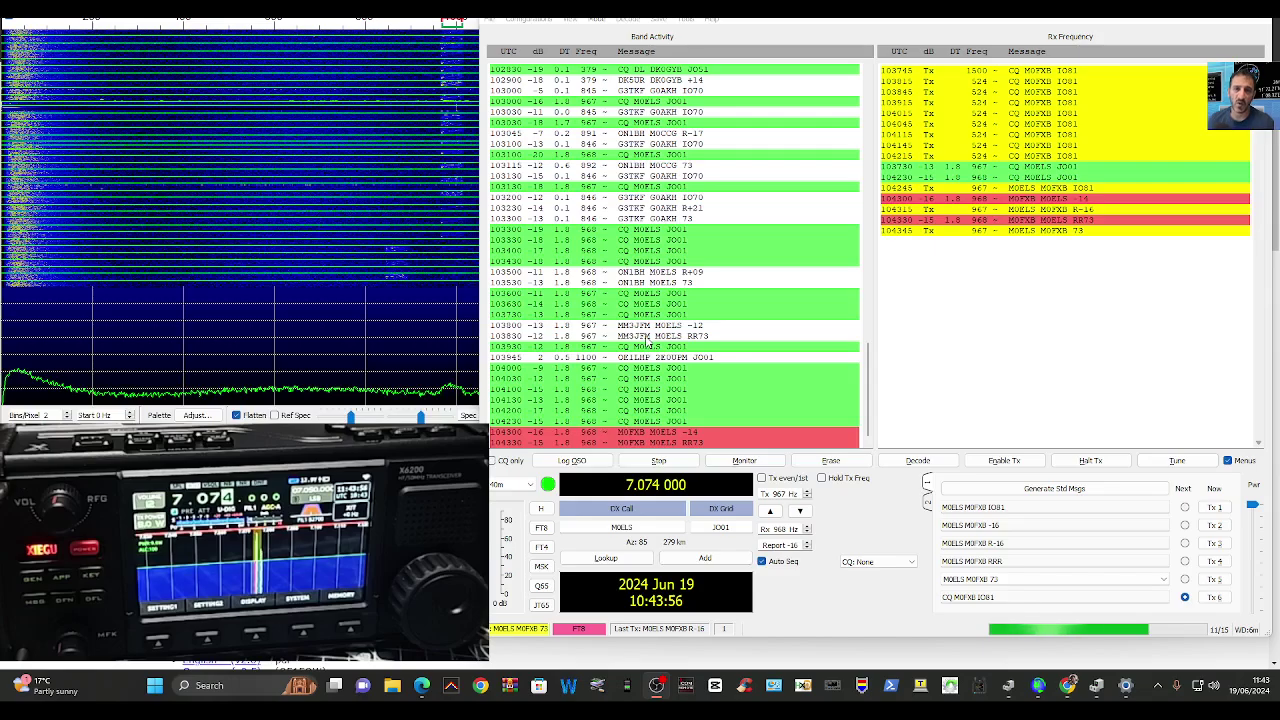
double_click(650, 325)
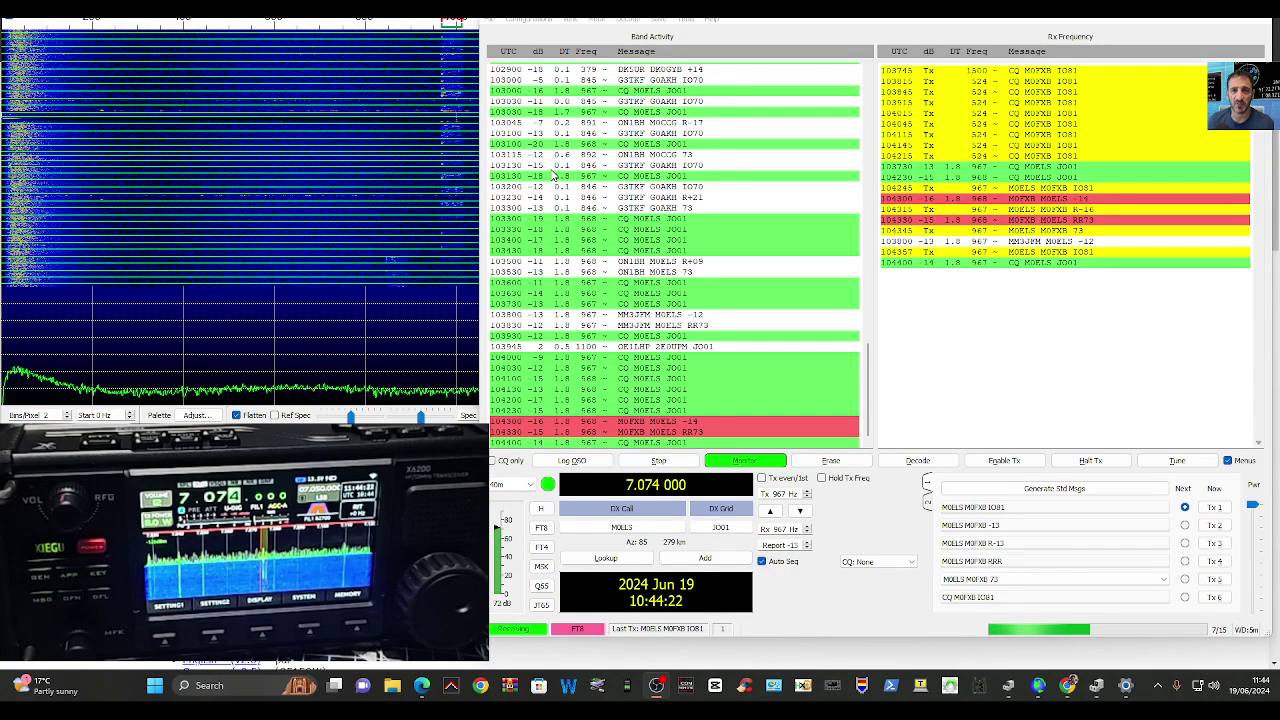
left_click(1008, 464)
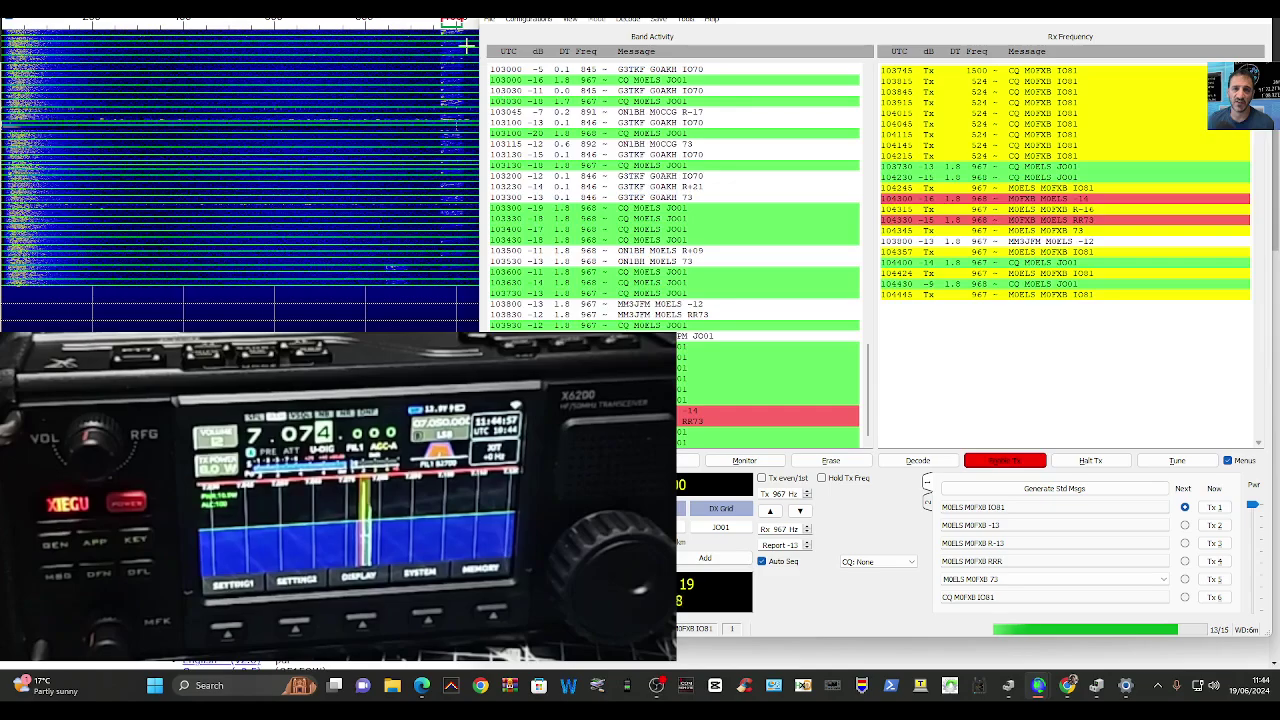
Open the WSJT-X settings beside the decode lists and review the station details, CAT control and soundcard settings.
left_click(489, 19)
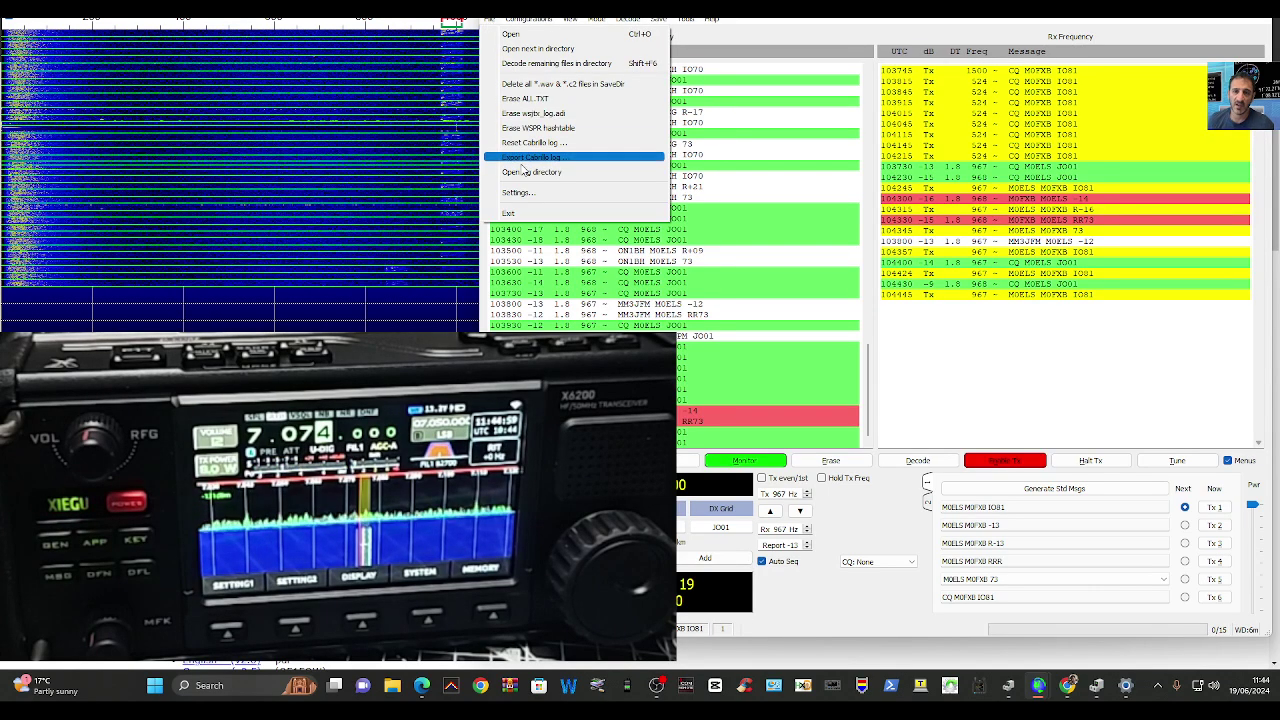
left_click(518, 192)
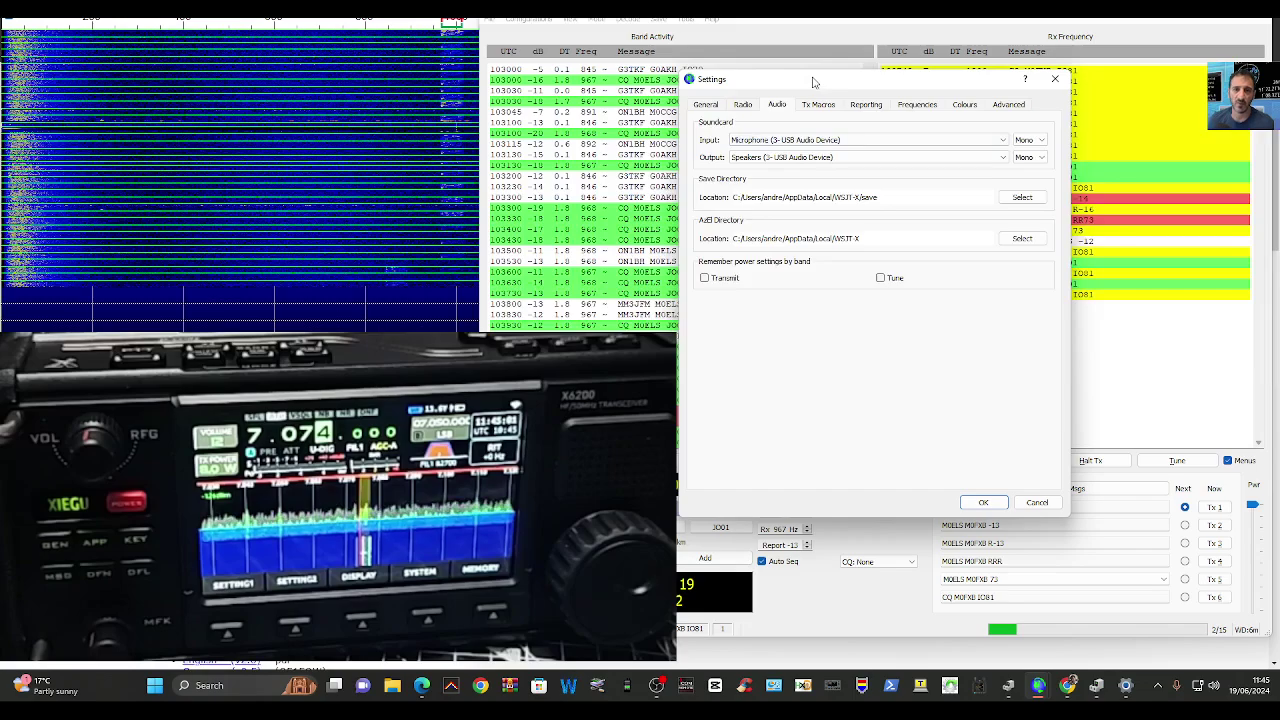
left_click_drag(813, 82, 200, 52)
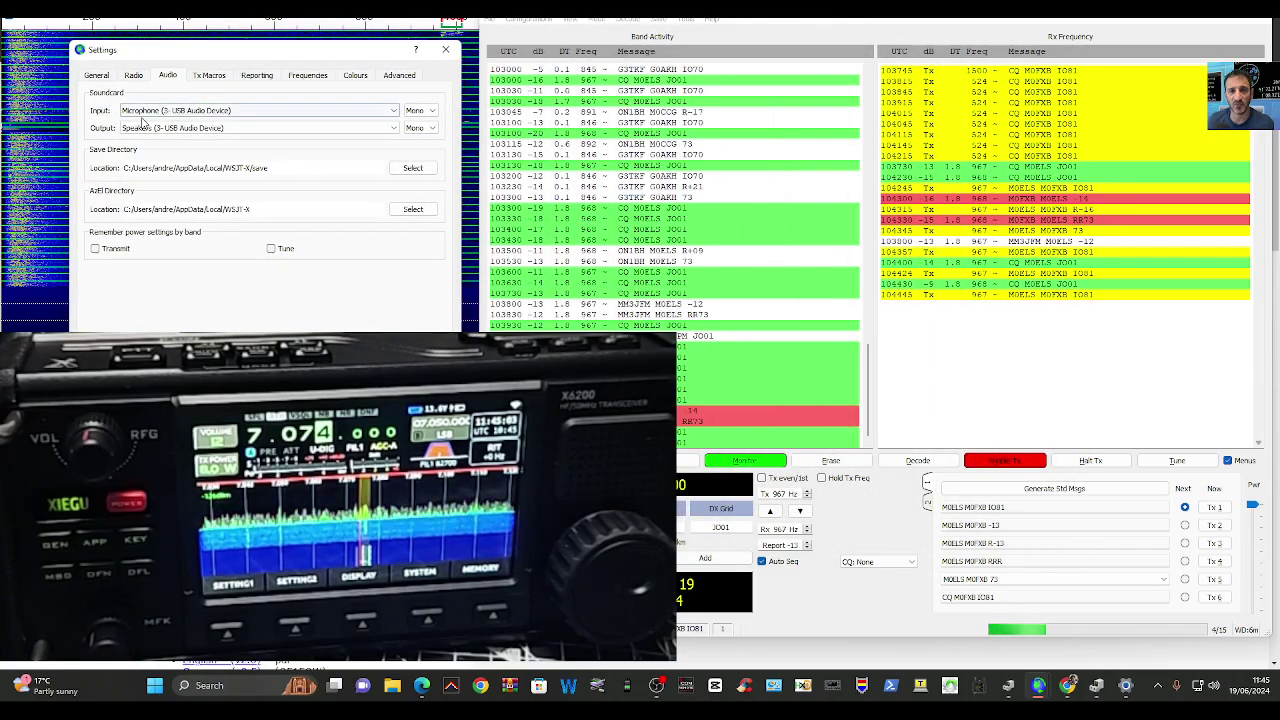
left_click(96, 75)
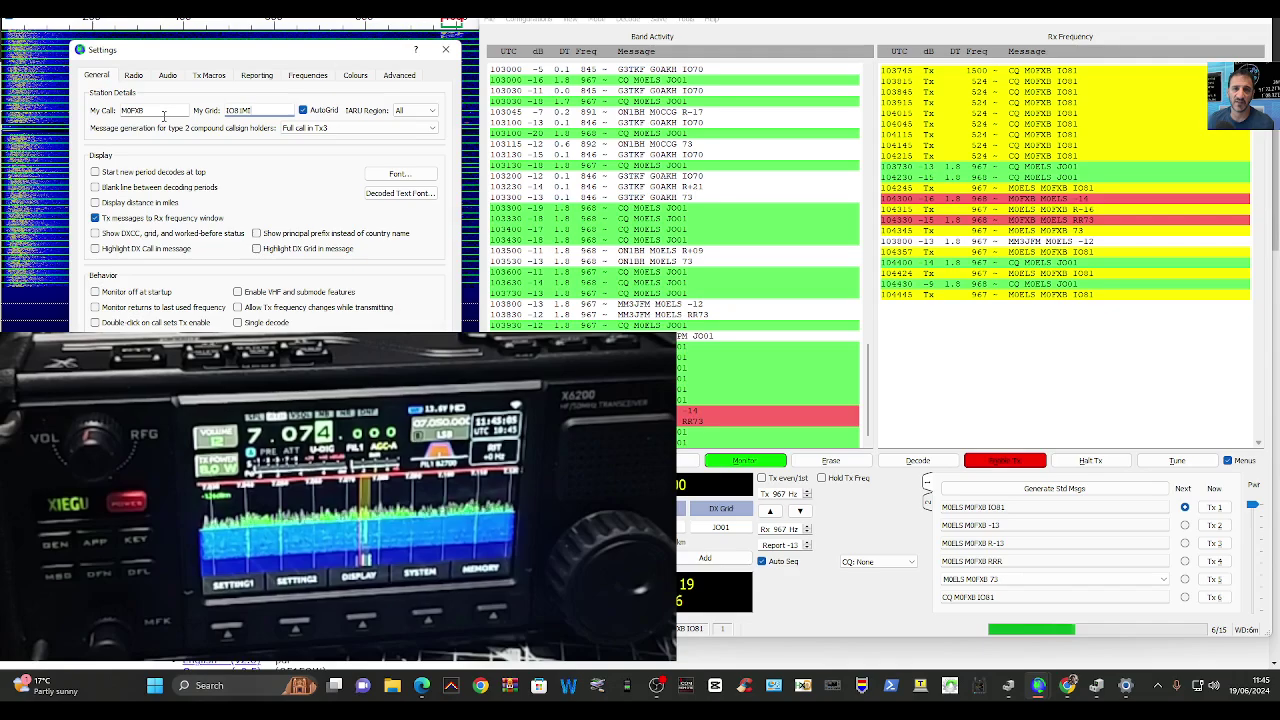
left_click(134, 77)
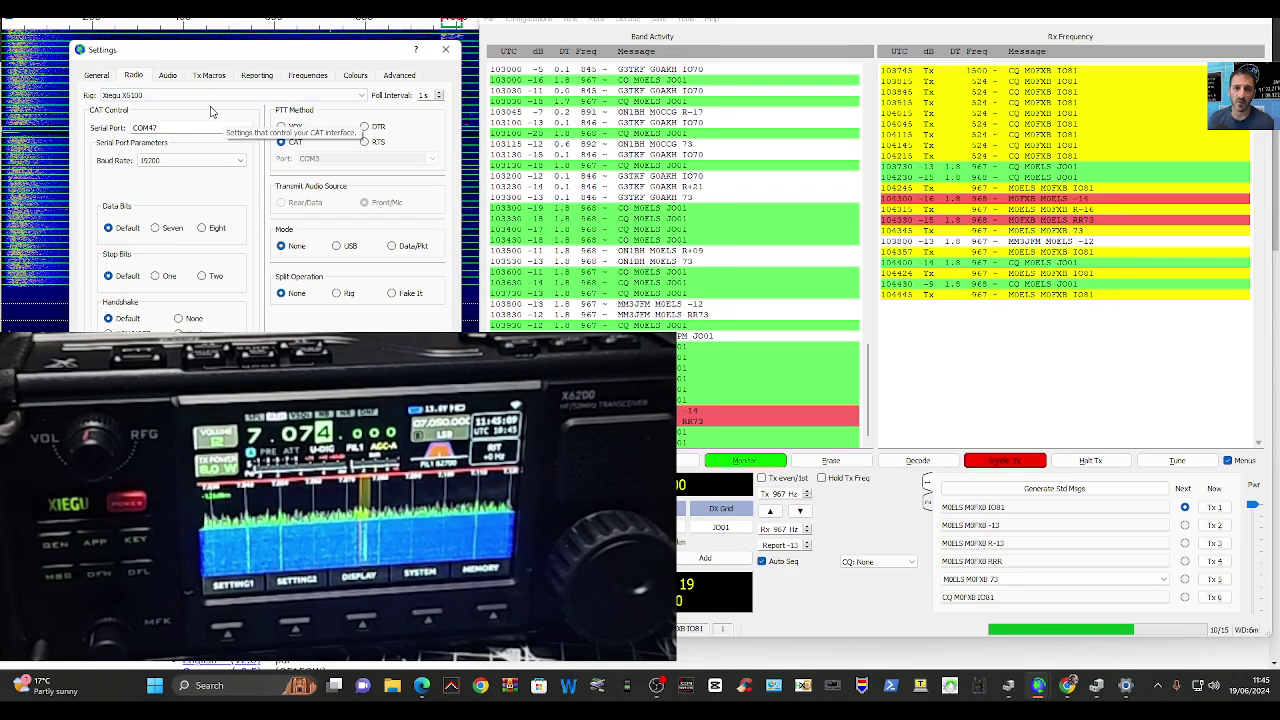
left_click(167, 77)
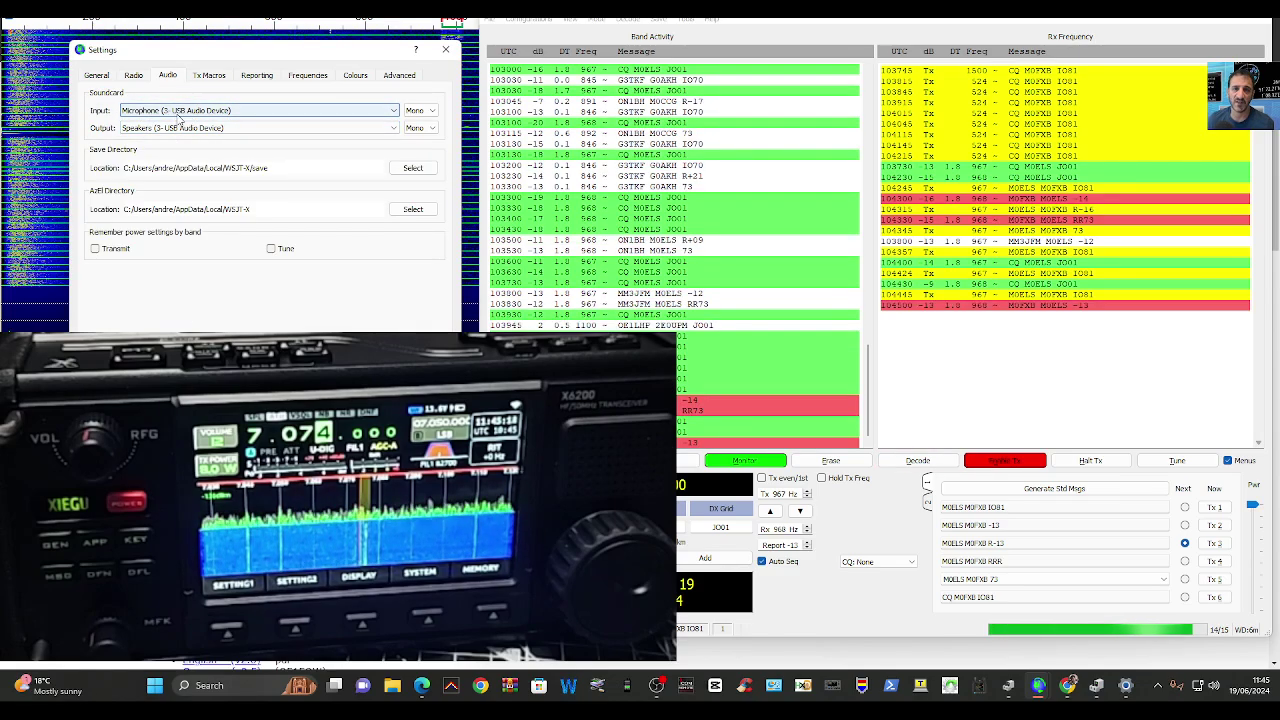
Look through the Tx macros, reporting, frequencies, colours and advanced settings, and close the settings.
left_click(212, 77)
left_click(256, 76)
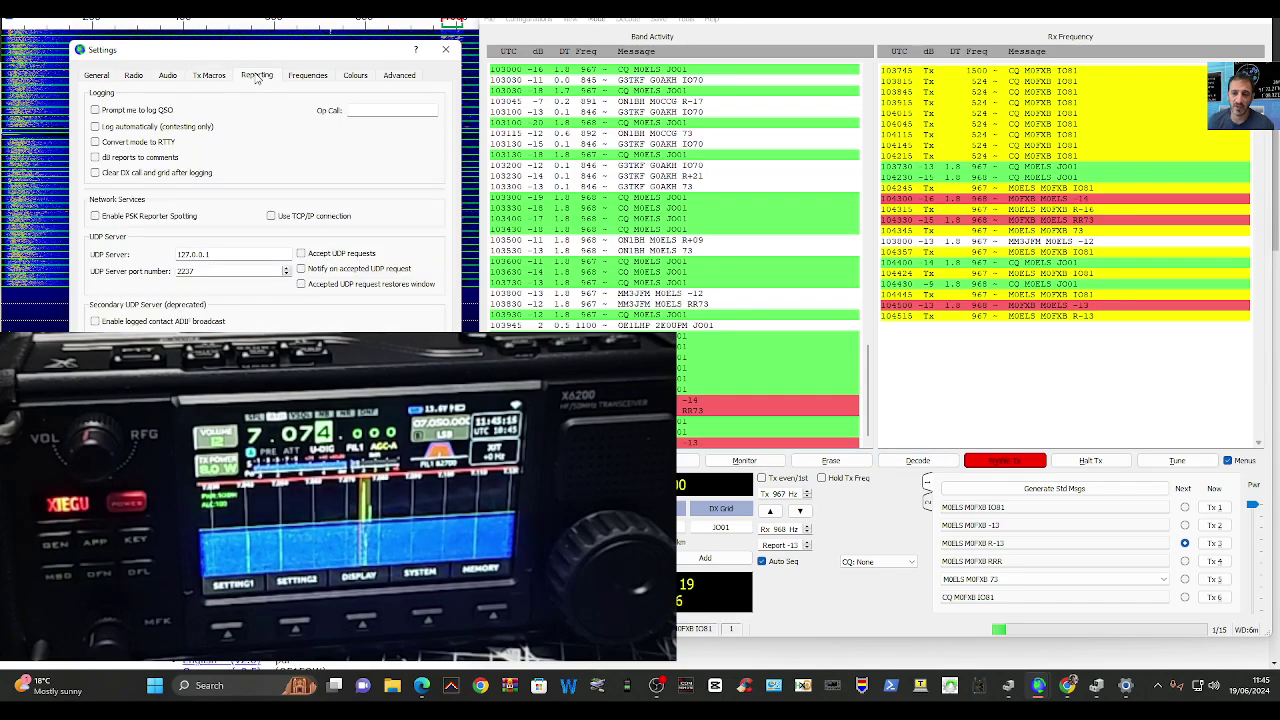
left_click(310, 78)
left_click(346, 78)
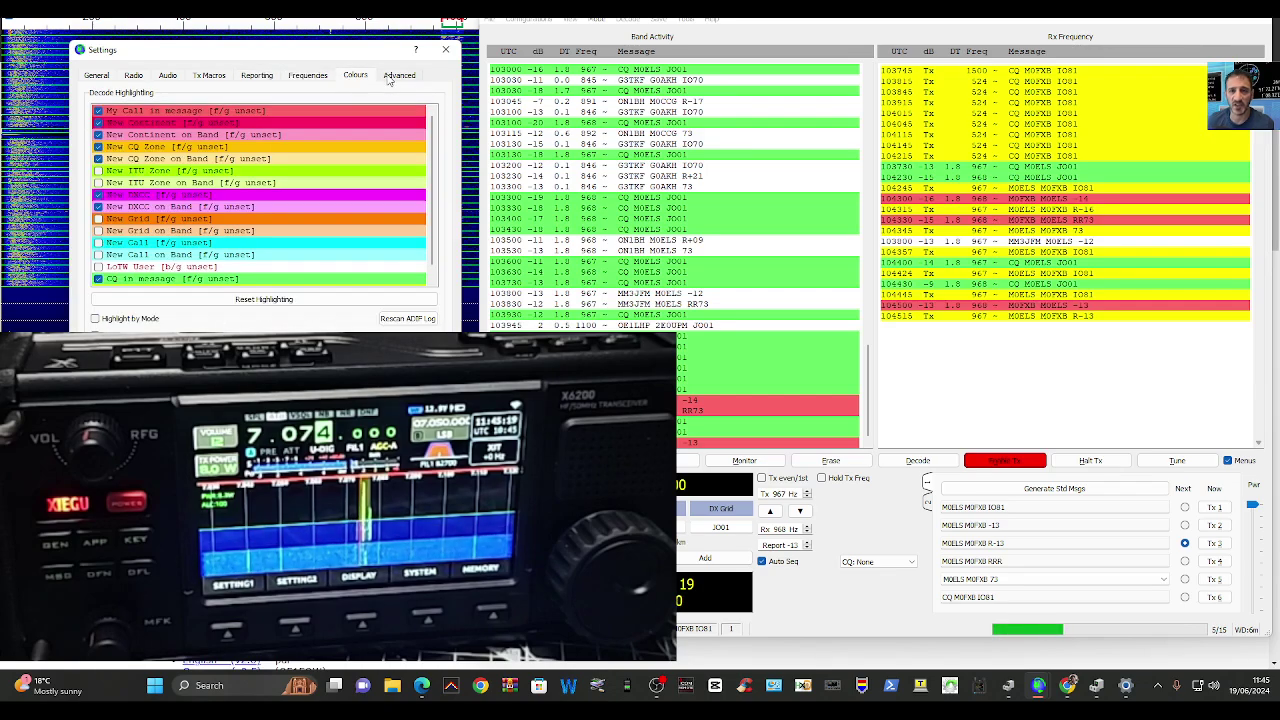
left_click(391, 77)
left_click(445, 49)
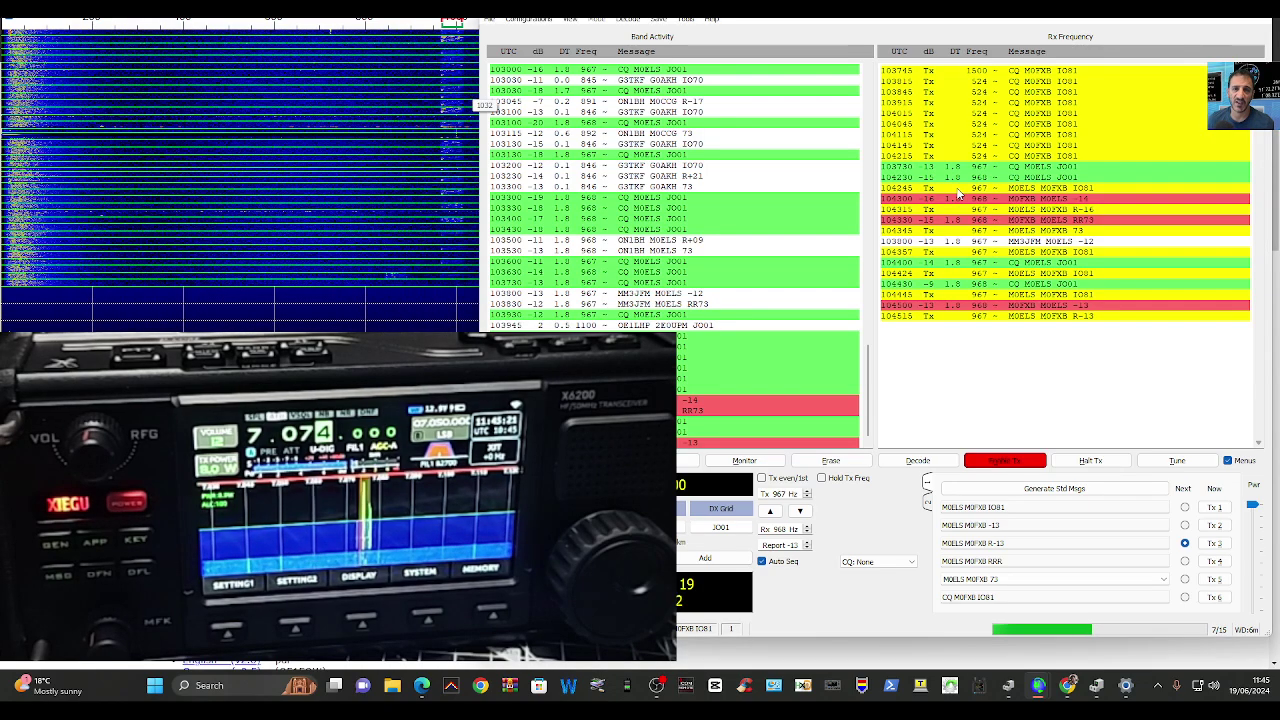